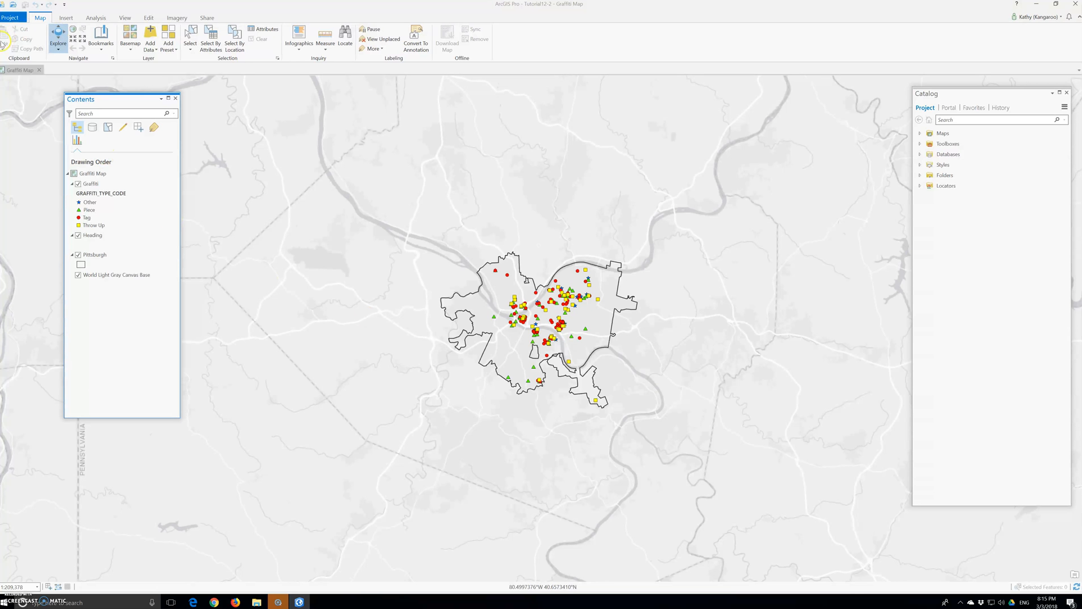
# Zoom the map to the bookmarked Pittsburgh extent and add a new task item to the project
pyautogui.click(101, 39)
pyautogui.click(104, 103)
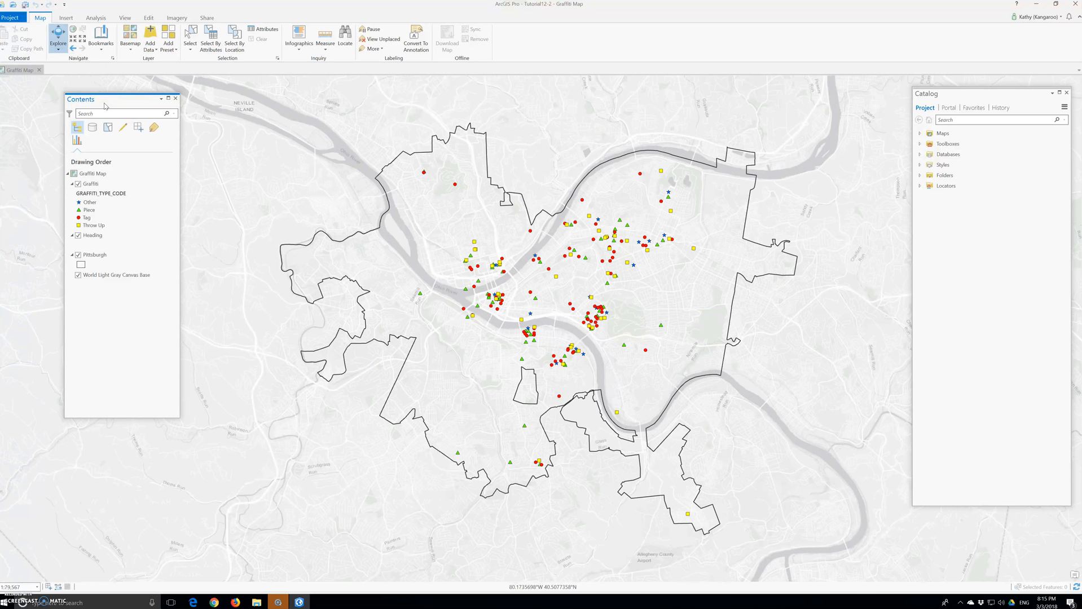
pyautogui.click(66, 19)
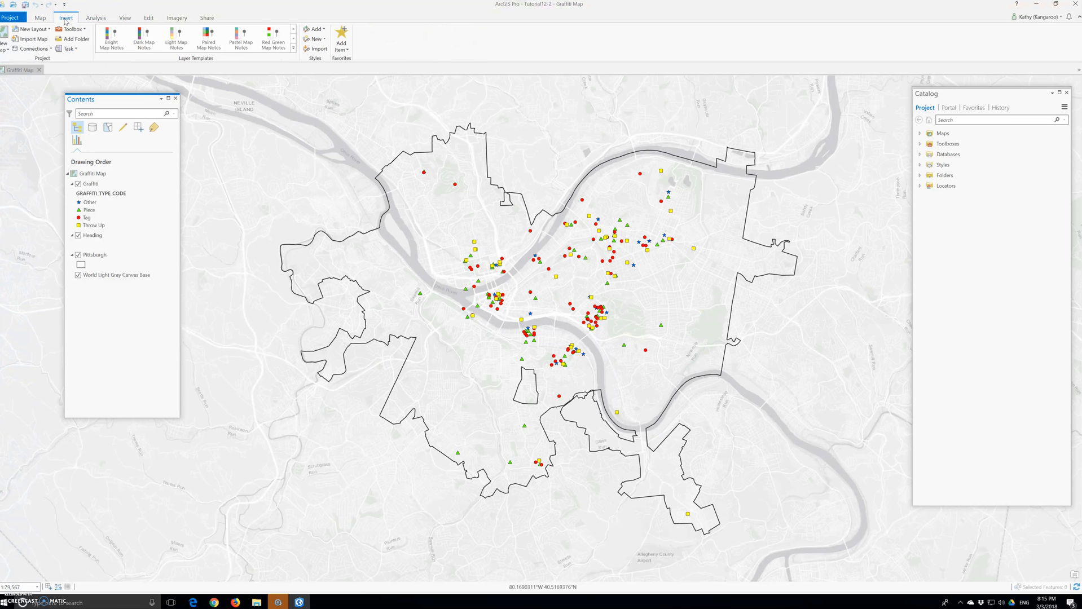
pyautogui.click(72, 49)
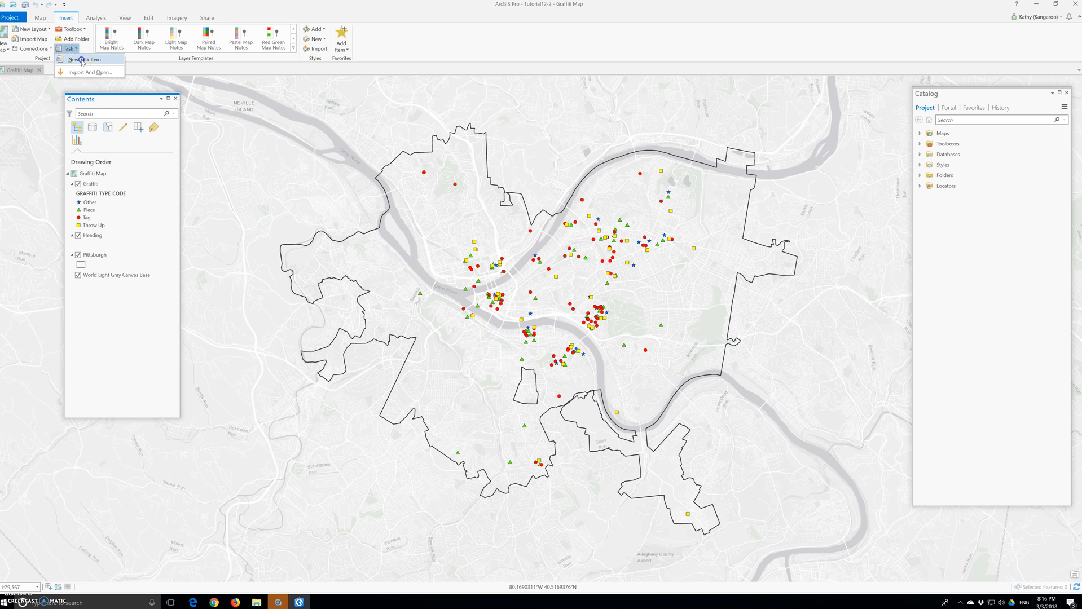
pyautogui.click(80, 60)
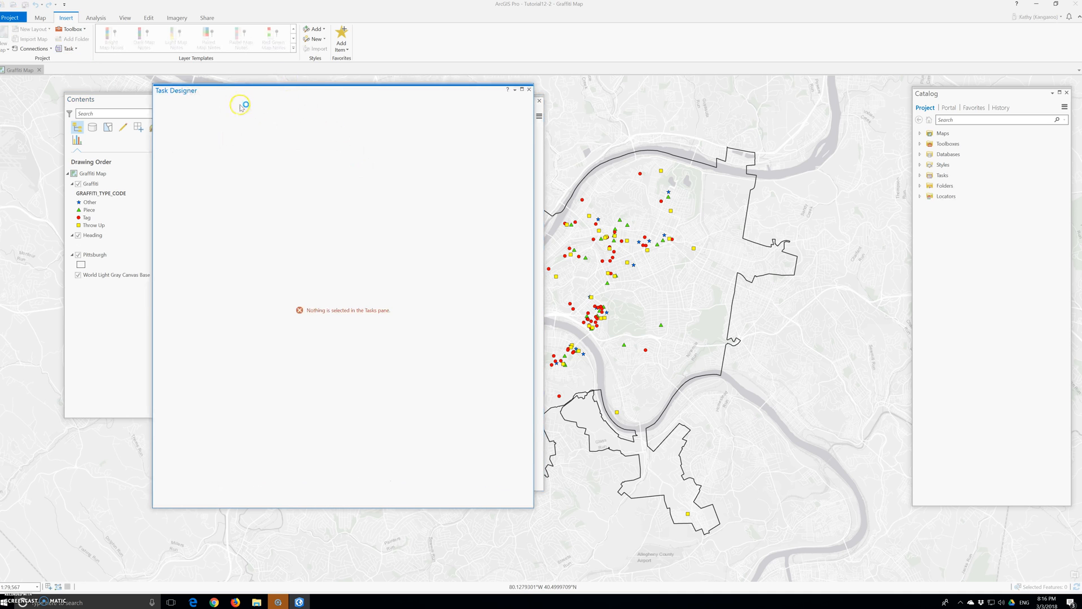
# Move the Task Designer window beside the Tasks window so that both can be seen in full
pyautogui.moveTo(442, 129); pyautogui.dragTo(578, 144)
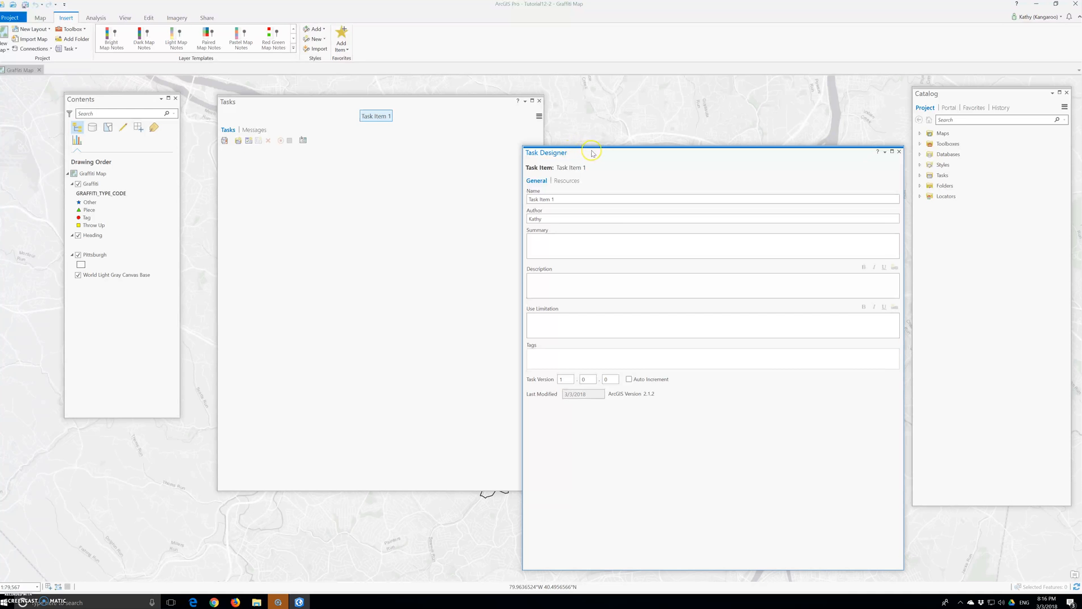
pyautogui.moveTo(592, 152); pyautogui.dragTo(775, 146)
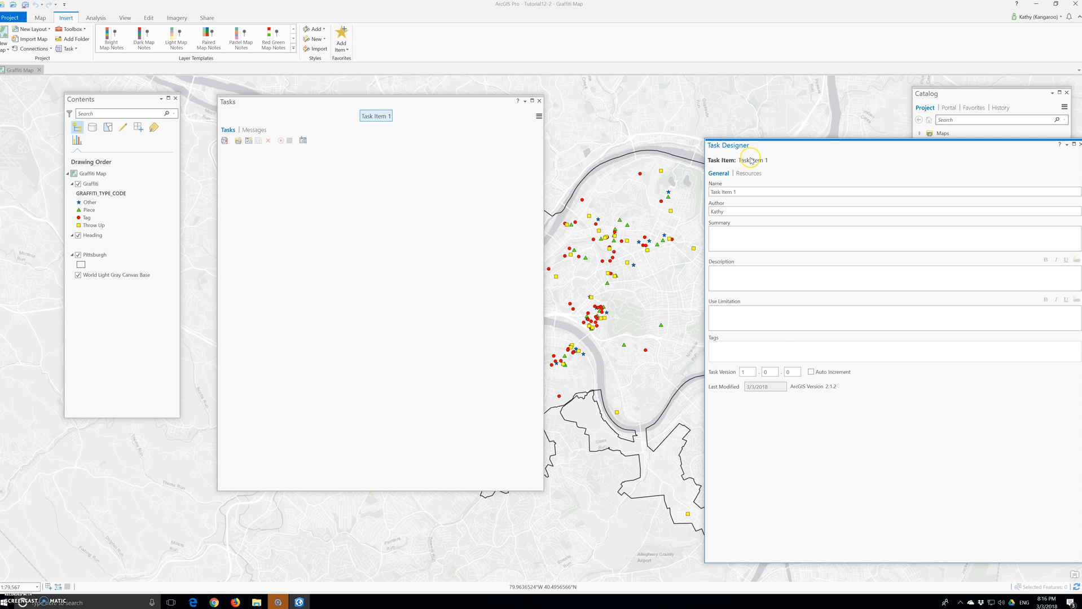
pyautogui.moveTo(794, 145); pyautogui.dragTo(745, 141)
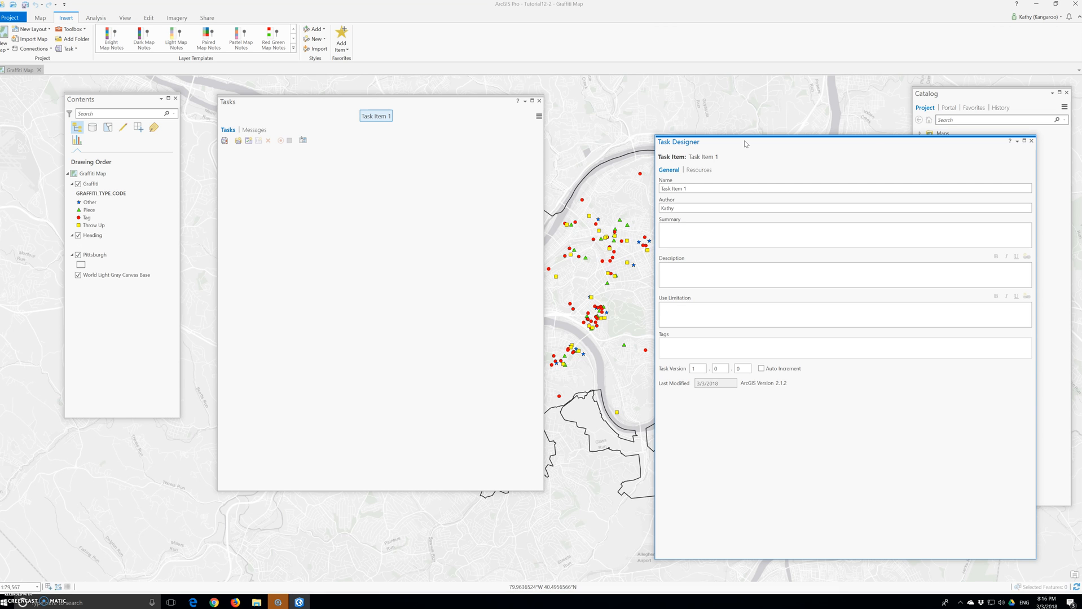
pyautogui.click(740, 148)
# Rename the task item "Prepare Graffiti Data for ArcGIS Online"
pyautogui.click(701, 189)
pyautogui.moveTo(701, 190); pyautogui.dragTo(664, 190)
pyautogui.write('P')
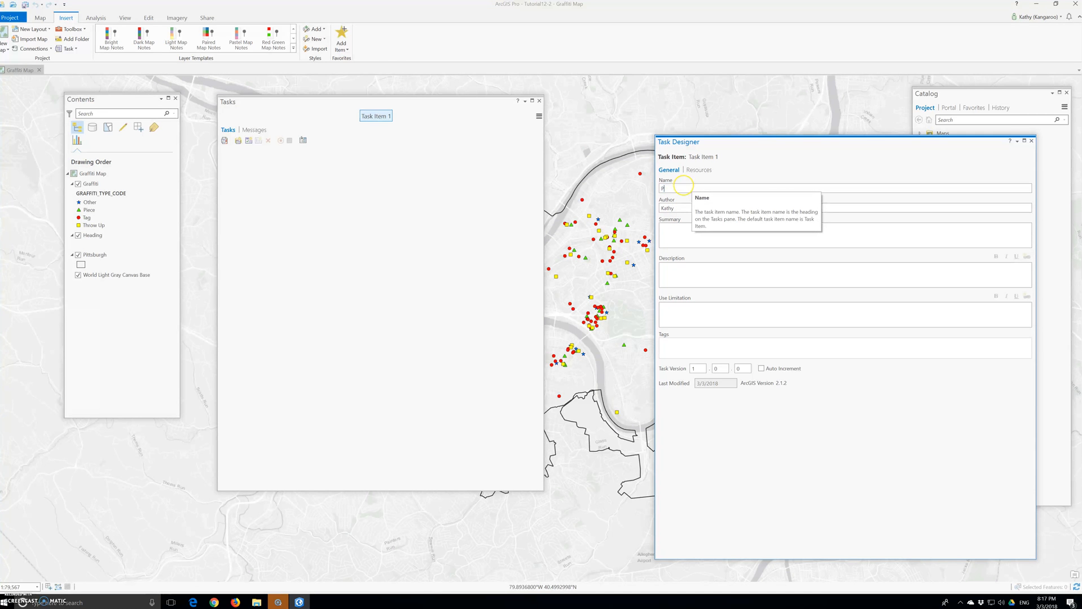
pyautogui.write('repare Graffiti D')
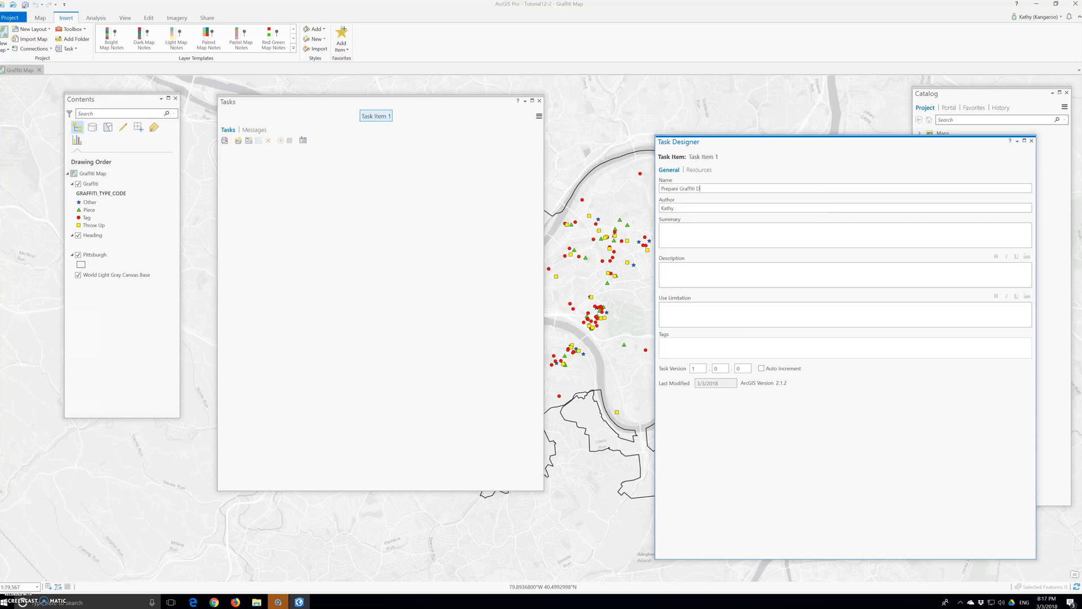
pyautogui.write('ata for ArcGIS Online')
pyautogui.press('Return')
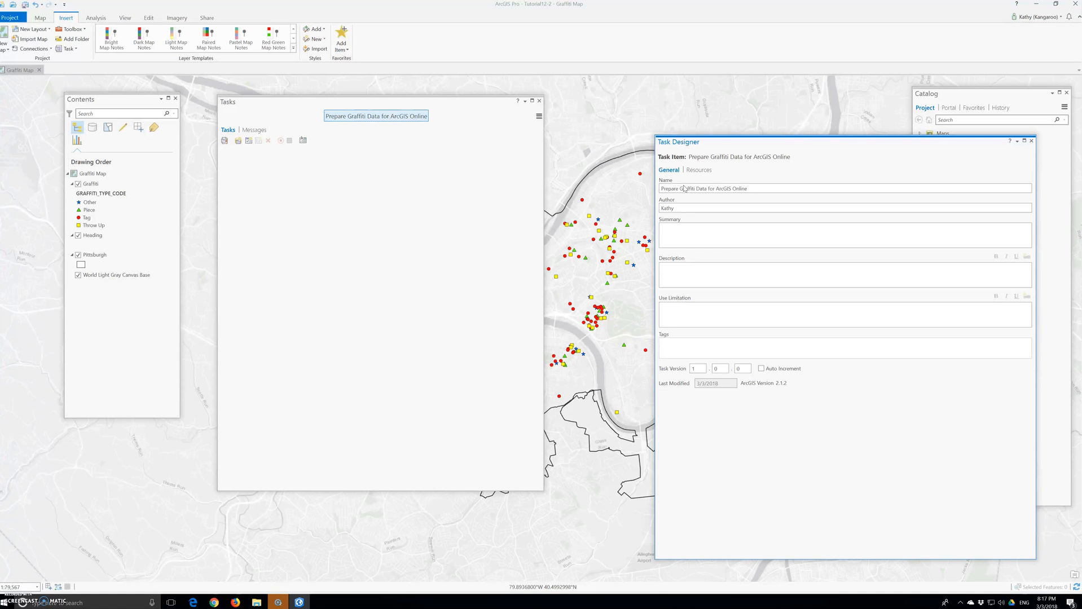
# Enter "tasks" as the summary of the task item
pyautogui.write('tasks: ')
pyautogui.write('1')
pyautogui.write(' prep')
pyautogui.press('BackSpace')
pyautogui.press('BackSpace')
pyautogui.press('BackSpace')
pyautogui.press('BackSpace')
pyautogui.press('BackSpace')
pyautogui.press('BackSpace')
pyautogui.press('BackSpace')
pyautogui.press('BackSpace')
pyautogui.press('BackSpace')
pyautogui.press('BackSpace')
pyautogui.press('BackSpace')
pyautogui.press('BackSpace')
pyautogui.press('BackSpace')
pyautogui.press('BackSpace')
pyautogui.write('tasks')
# Describe the task item on three lines: "has tasks:", "1) prepare data" and "2) share web layers"
pyautogui.press('Tab')
pyautogui.write('has tasks: 1) prepare data')
pyautogui.press('Return')
pyautogui.write('2) share web layers')
# Save the project and accept its upgrade to the current version
pyautogui.click(11, 17)
pyautogui.click(23, 73)
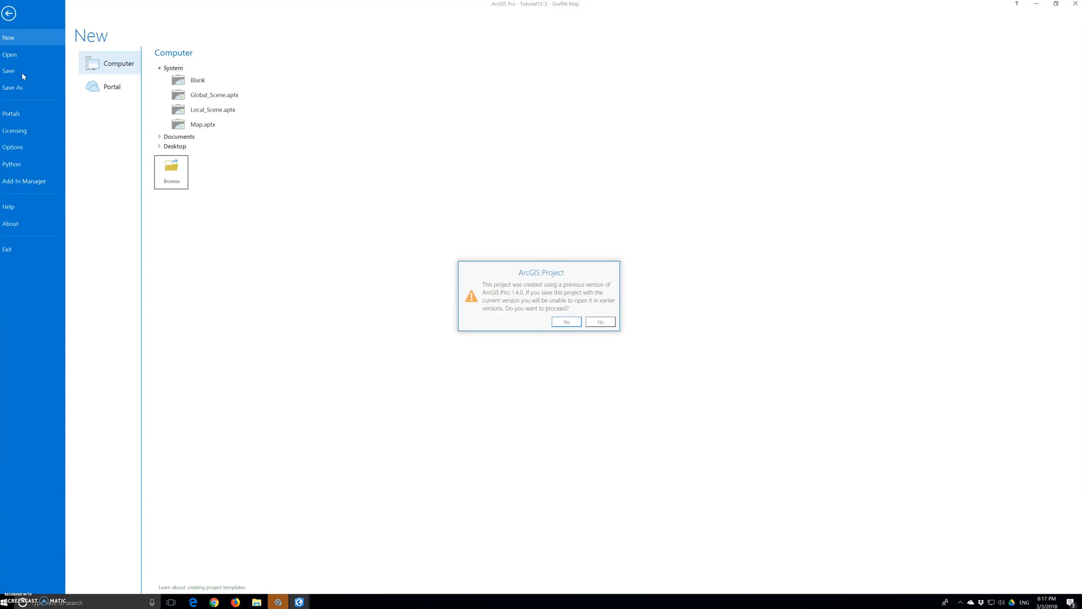
pyautogui.click(567, 322)
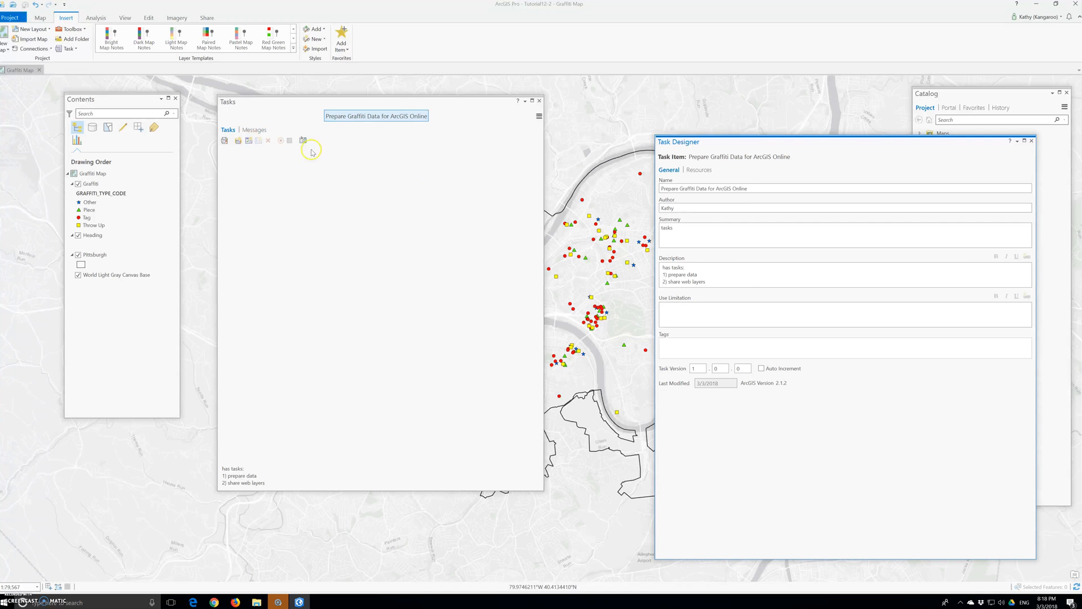
# Move the Task Designer window closer to the Tasks window and look at the task item's resources
pyautogui.moveTo(739, 143); pyautogui.dragTo(663, 107)
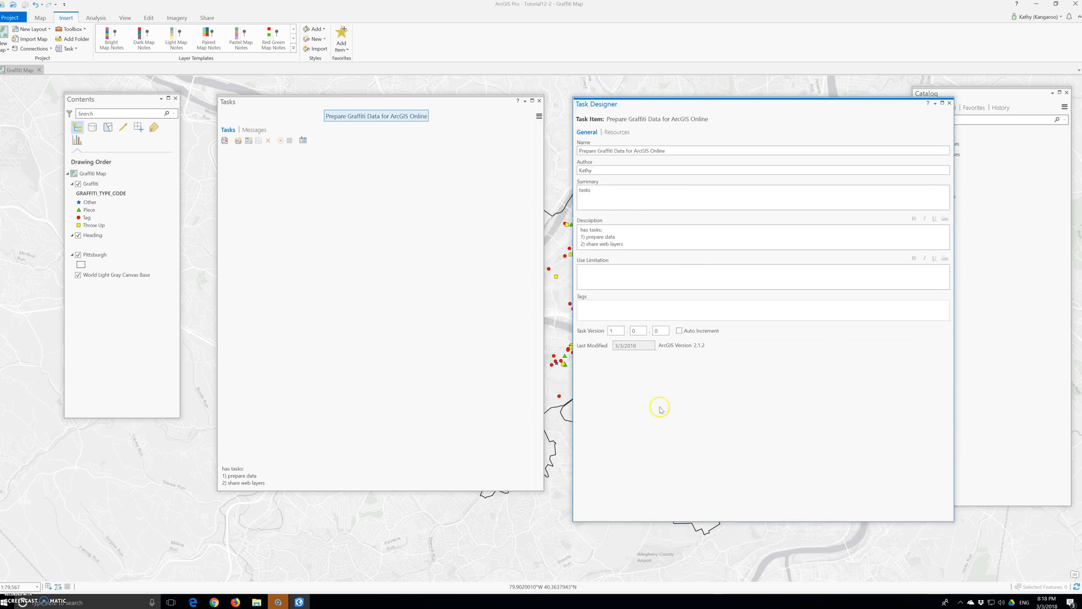
pyautogui.click(611, 134)
pyautogui.click(587, 133)
# Add a new task to the task item and name it "1) Prepare data"
pyautogui.click(250, 142)
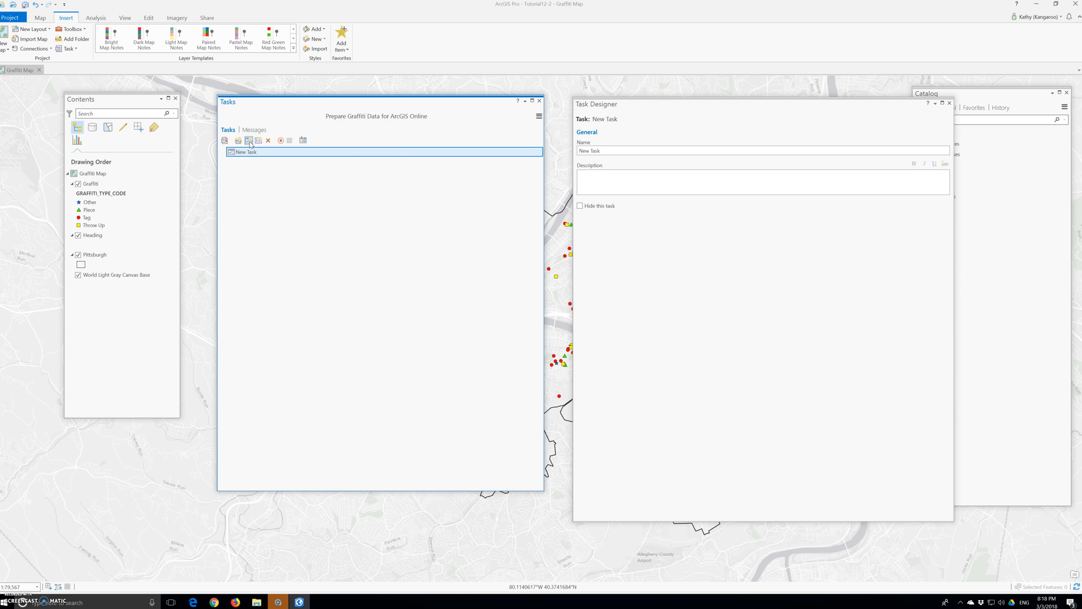
pyautogui.click(605, 121)
pyautogui.moveTo(616, 150); pyautogui.dragTo(570, 151)
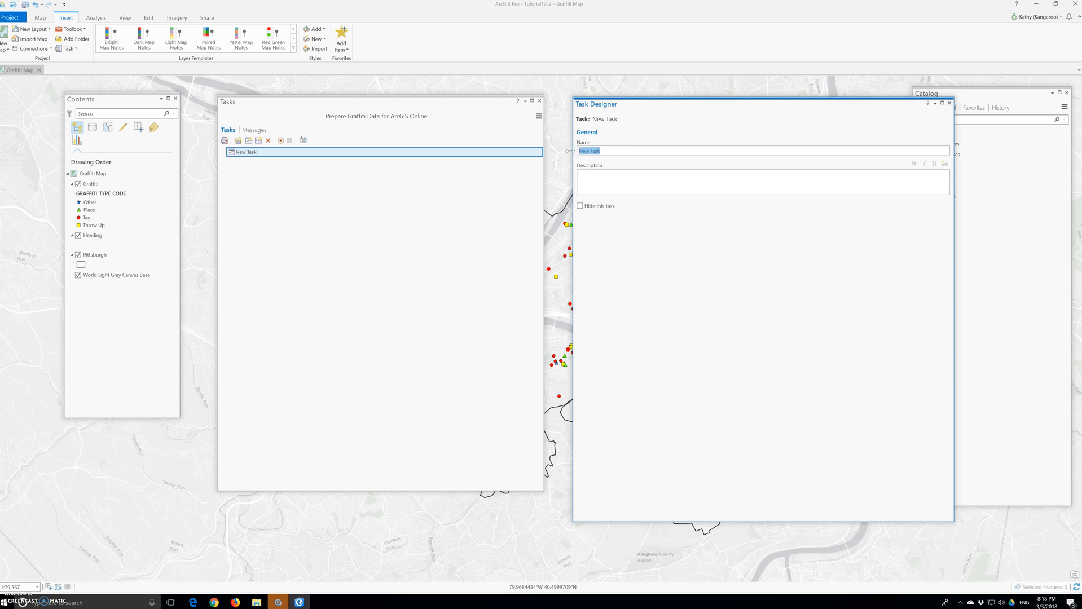
pyautogui.write('1')
pyautogui.press('BackSpace')
pyautogui.press('BackSpace')
pyautogui.write('repare dat')
# Describe the task on four lines: "Has steps:", "1) enter date", "2) save edits" and "3) create graffiti feature class"
pyautogui.press('Tab')
pyautogui.write('Has step')
pyautogui.write('s: 1)')
pyautogui.write(' enter date')
pyautogui.write('2')
pyautogui.write(') save ee')
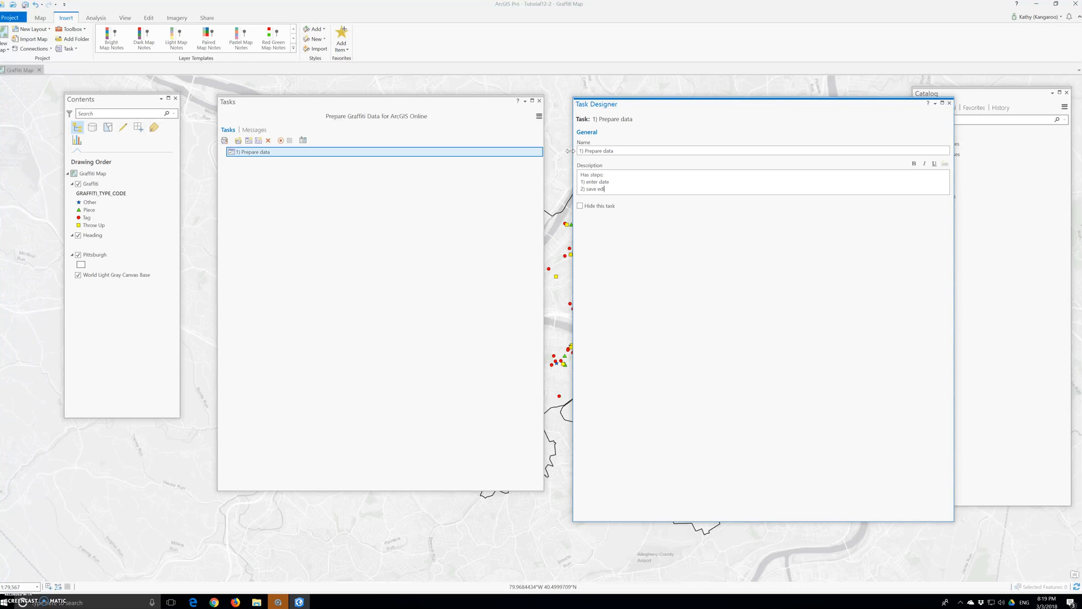
pyautogui.write('s')
pyautogui.press('Return')
pyautogui.write('3) cre')
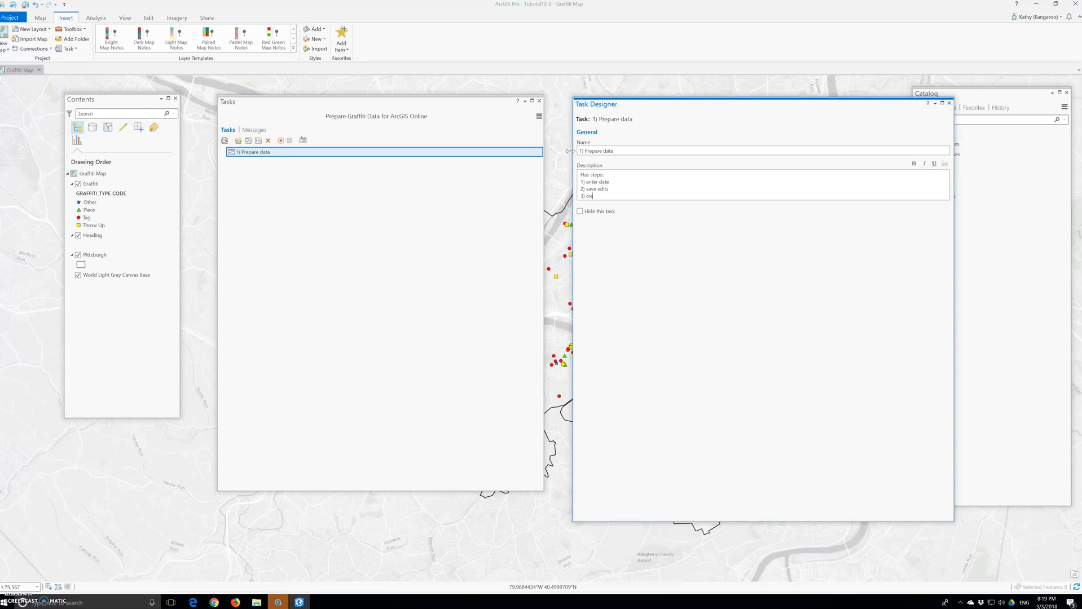
pyautogui.write('ate graffiti feature class')
pyautogui.click(645, 196)
pyautogui.click(646, 229)
# Save the project with the described "1) Prepare data" task
pyautogui.click(11, 18)
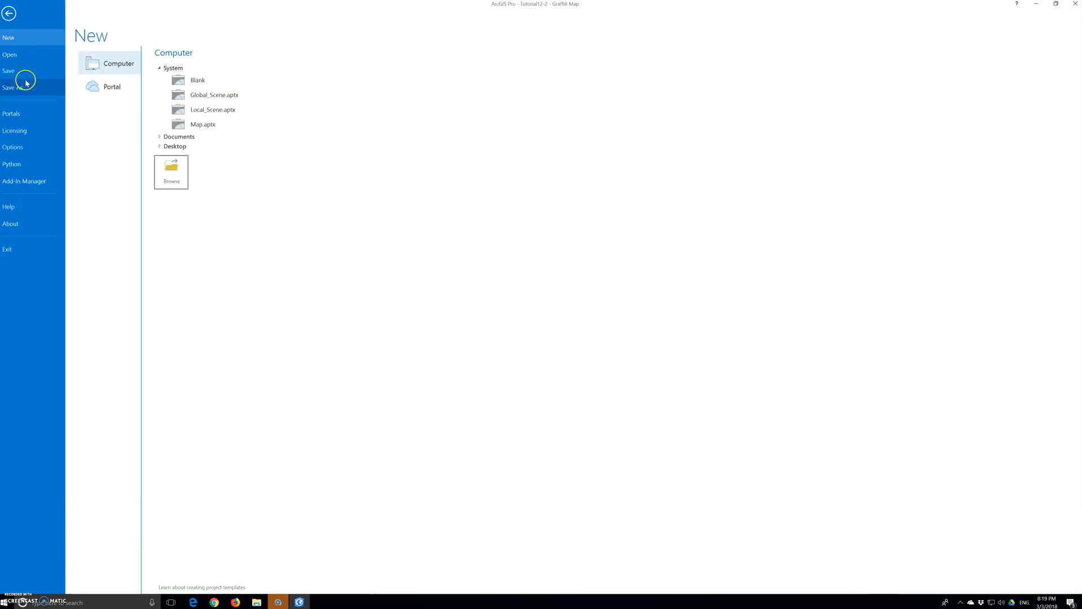
pyautogui.click(11, 71)
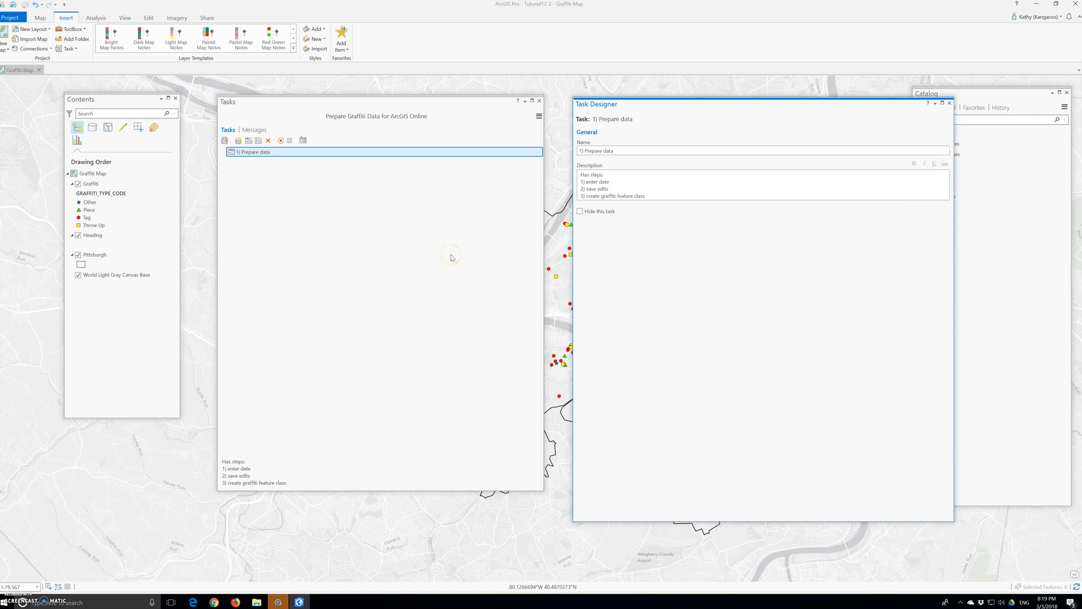
# Add a second task to the task item and name it "Enter Date"
pyautogui.click(249, 140)
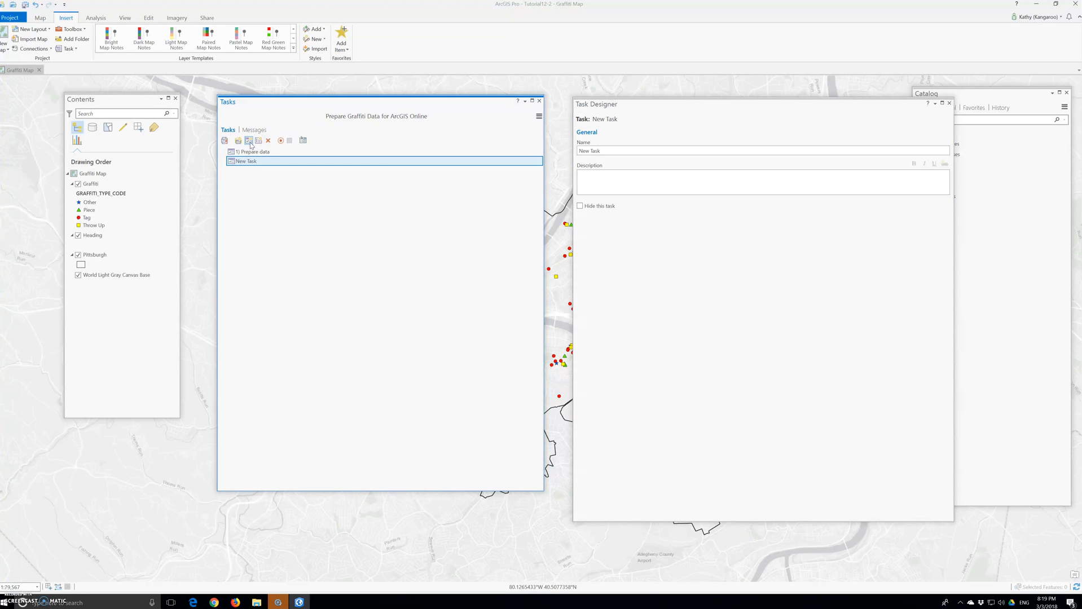
pyautogui.click(619, 151)
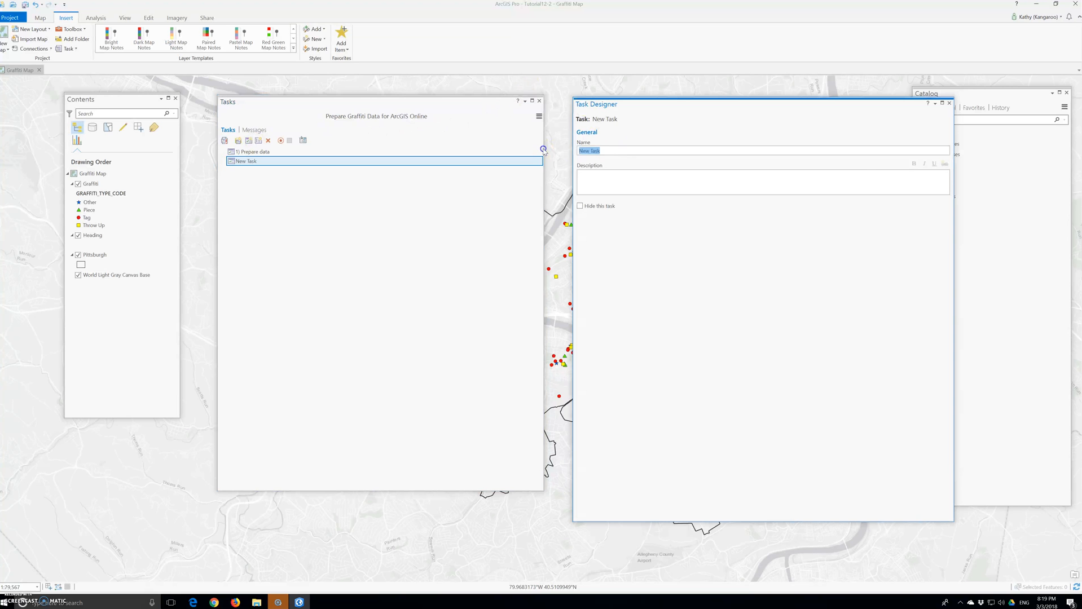
pyautogui.write('Enter Date')
# Begin the Enter Date task's description with "i. enter a new date to replace the old date in the heading field in the heading attribute table;"
pyautogui.click(579, 184)
pyautogui.write('i. enter a new date to replace the old date in the heading field in the heading attribu')
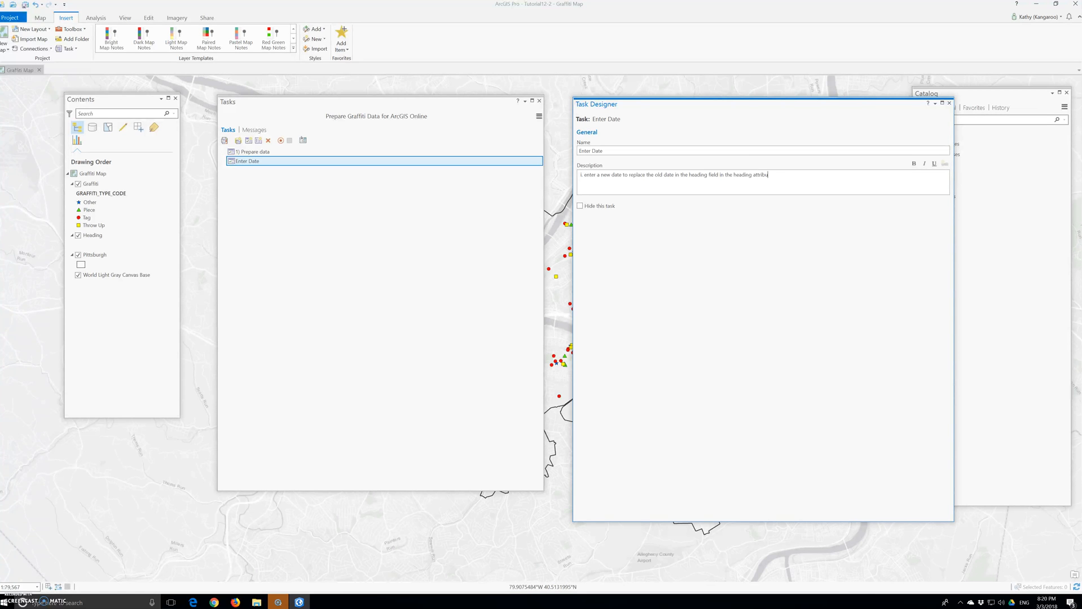
pyautogui.write('te ta')
pyautogui.write('ble; ii.')
# Complete the task description with the second line "ii. Press Enter to updated the attribute field."
pyautogui.write(' Pre')
pyautogui.write('ss Enter to upd')
pyautogui.write('ated the')
pyautogui.write(' attribute')
pyautogui.write(' field.')
pyautogui.click(944, 164)
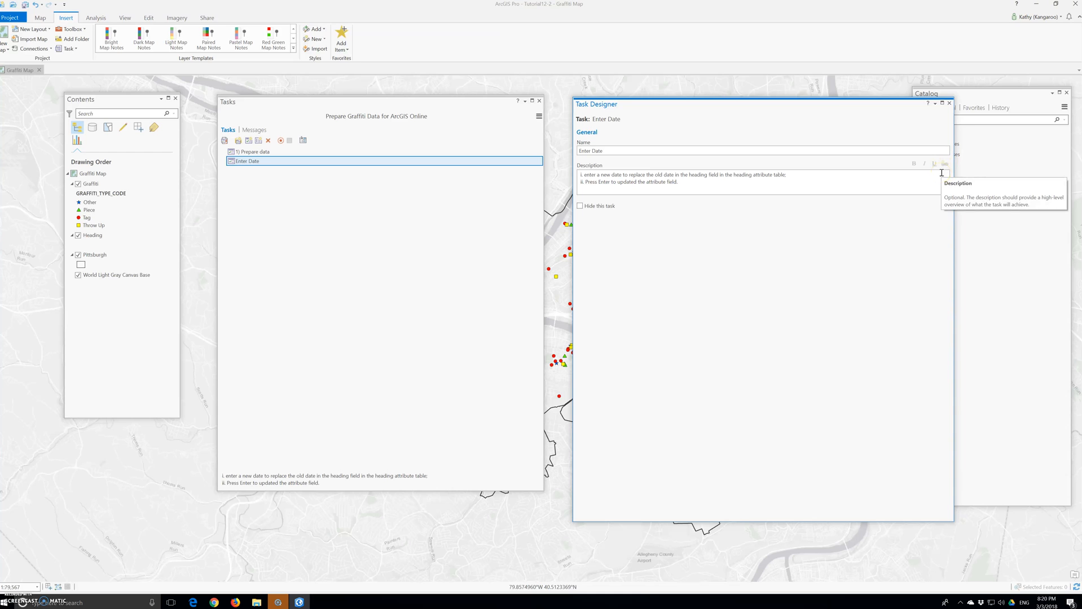
pyautogui.click(284, 143)
pyautogui.doubleClick(653, 100)
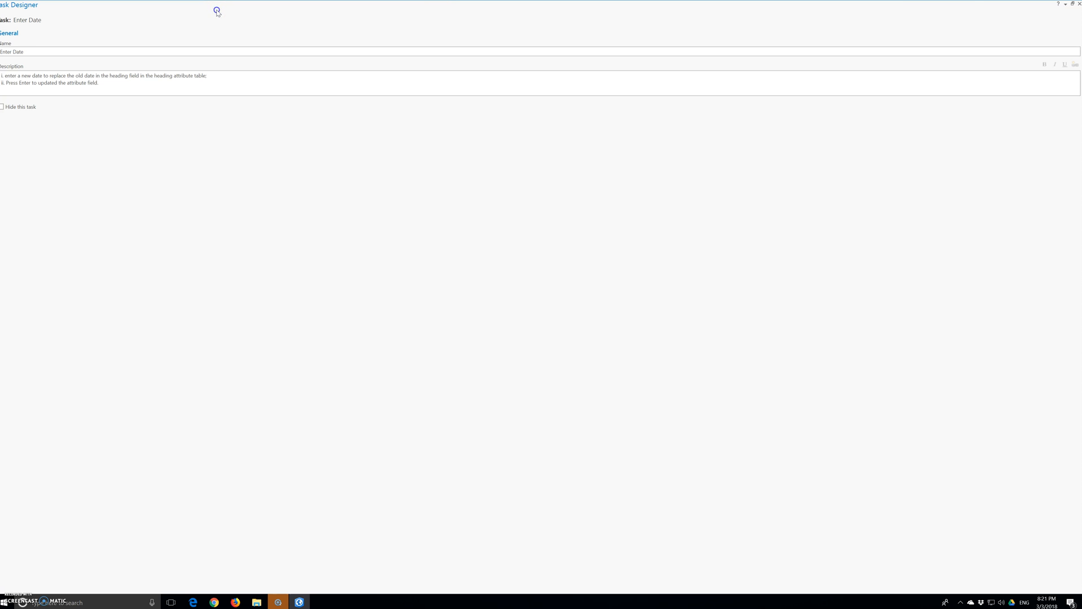
pyautogui.click(1072, 5)
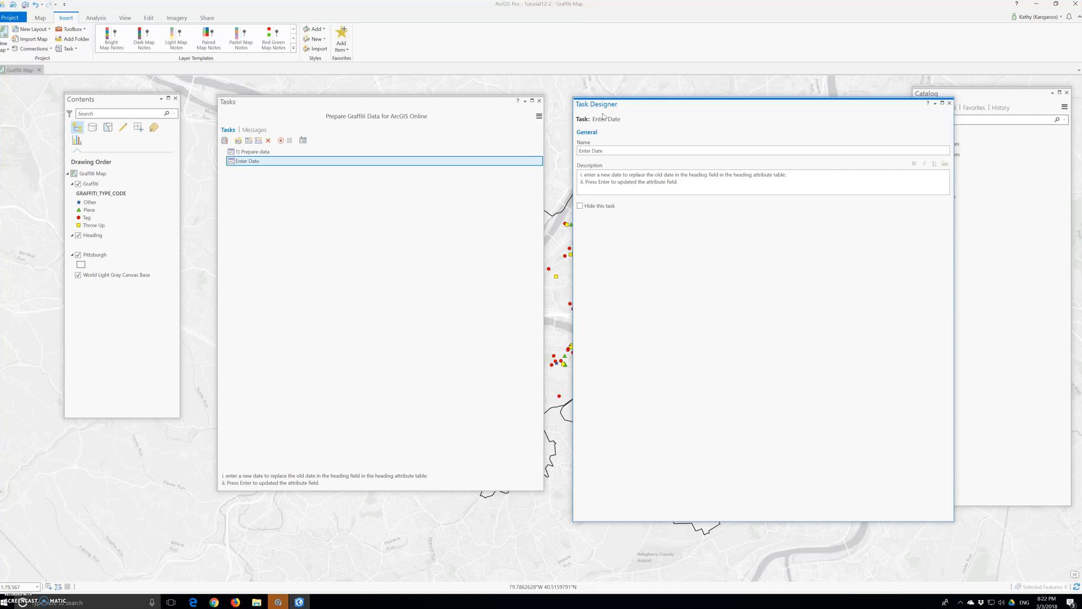
# Add a new step to the Enter Date task and name the step "Enter Date"
pyautogui.click(259, 140)
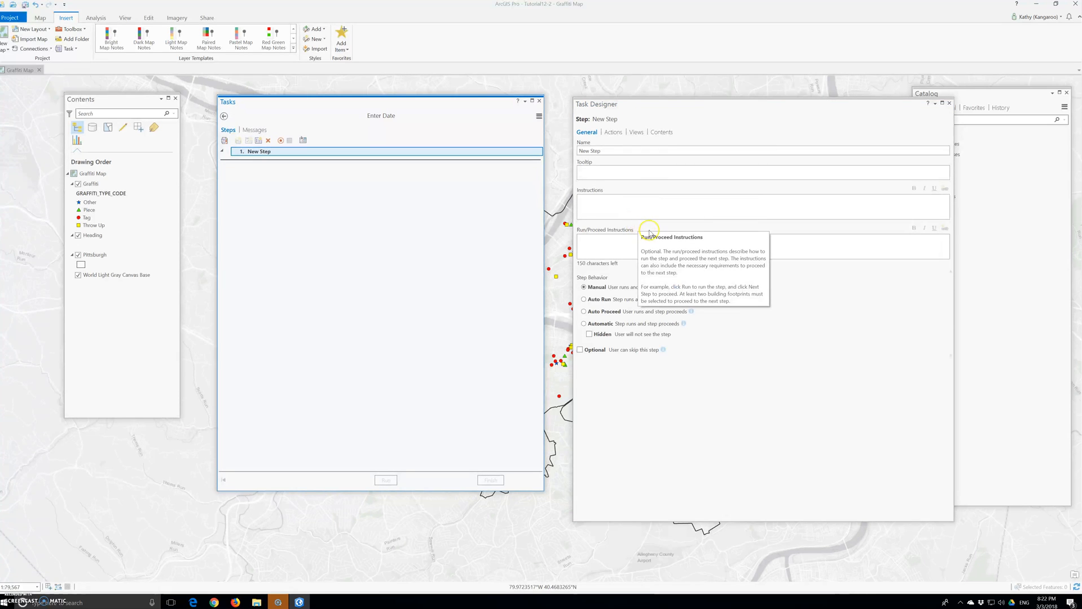
pyautogui.click(614, 151)
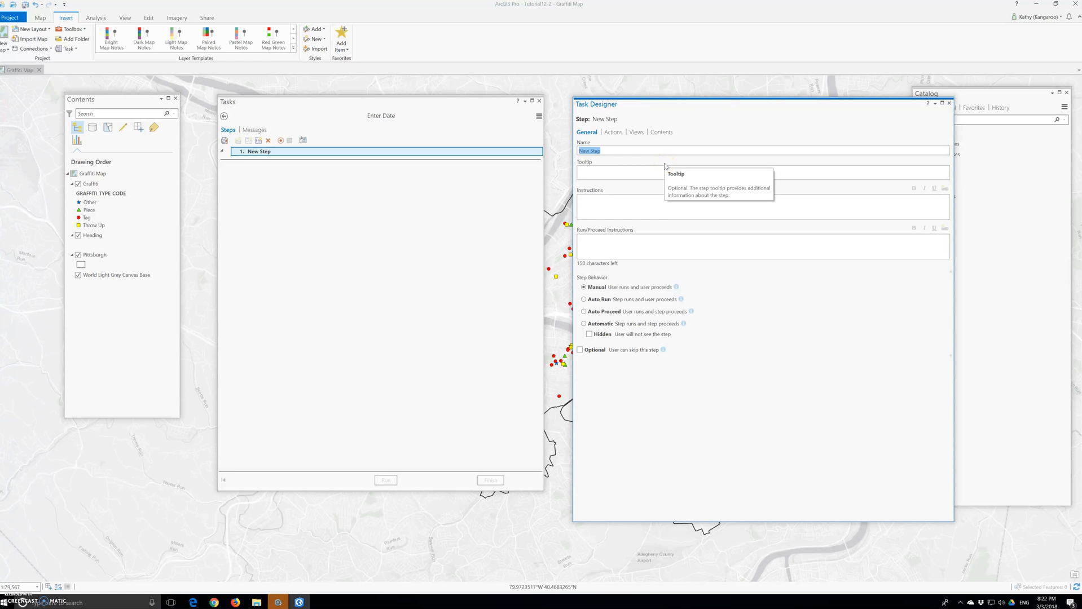
pyautogui.write('Enter Date')
# Begin the step's instructions with "i. Enter a new date to replace the old date in the heading field in the heading attribute table."
pyautogui.click(585, 211)
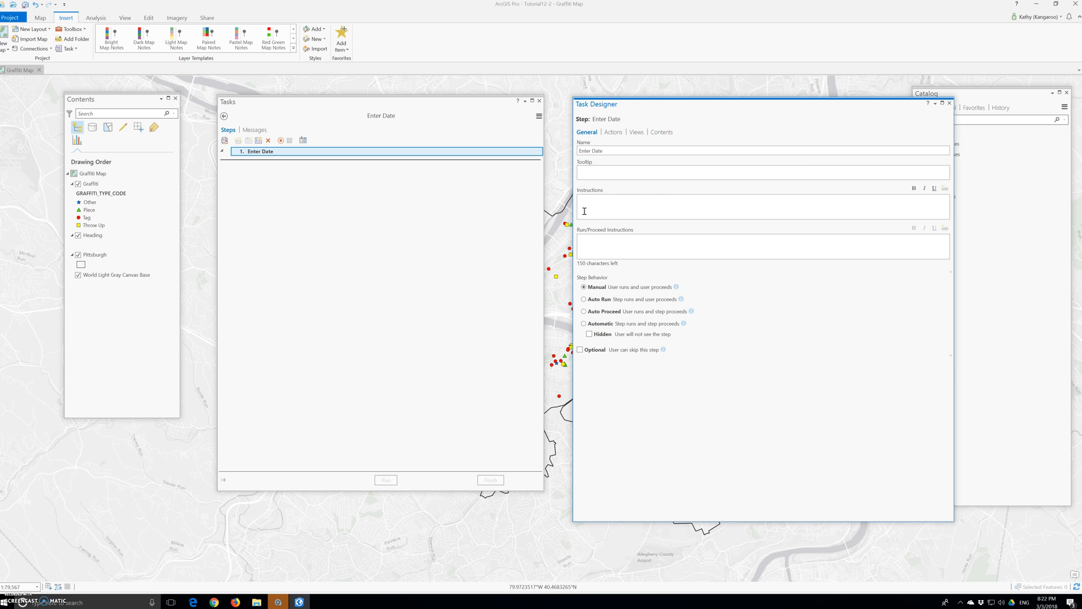
pyautogui.write('i. Enter a new date to replace the old date in the heading field in the heading attribute table.')
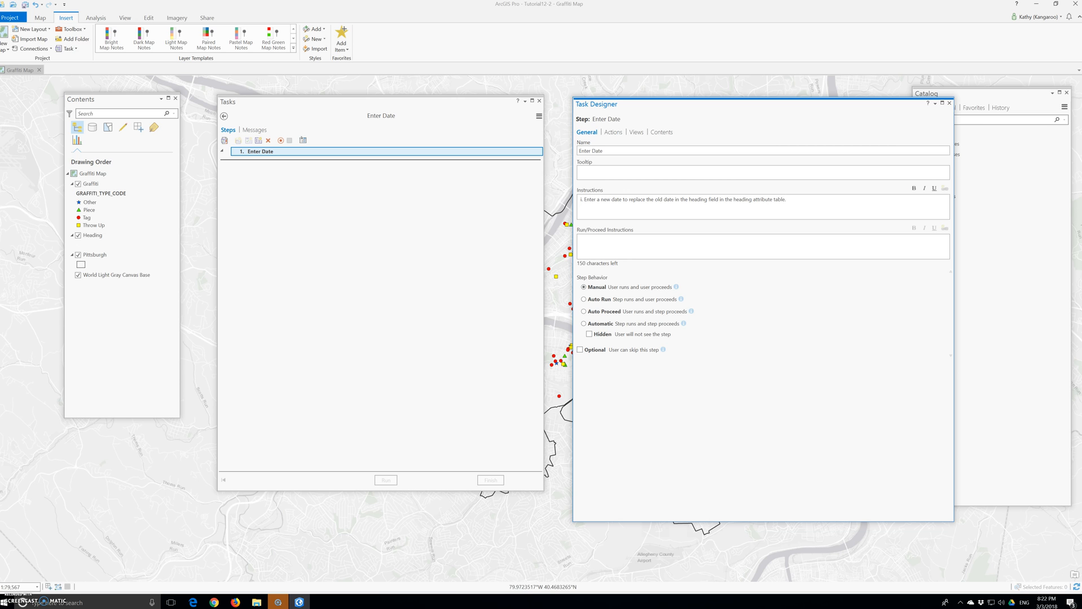
# Add a second instruction line, "ii. Press Enter to update the Attribute field."
pyautogui.write('Press Enter to update the AS')
pyautogui.write('tribute field.')
# Enter "step be" as the Run/Proceed instructions and set the step behavior to Auto Run
pyautogui.click(594, 245)
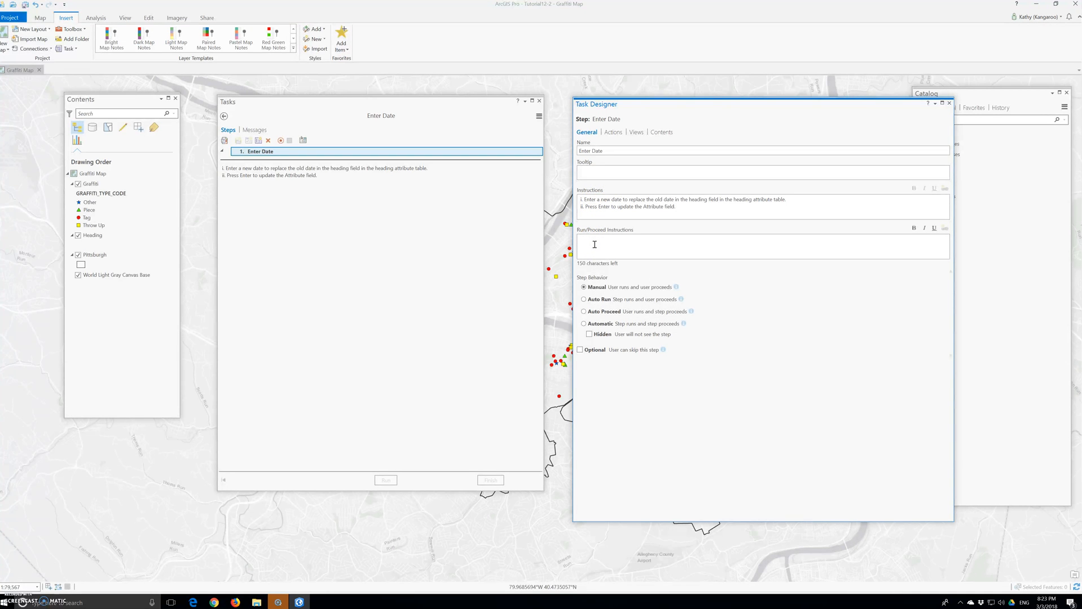
pyautogui.write('step be')
pyautogui.click(584, 299)
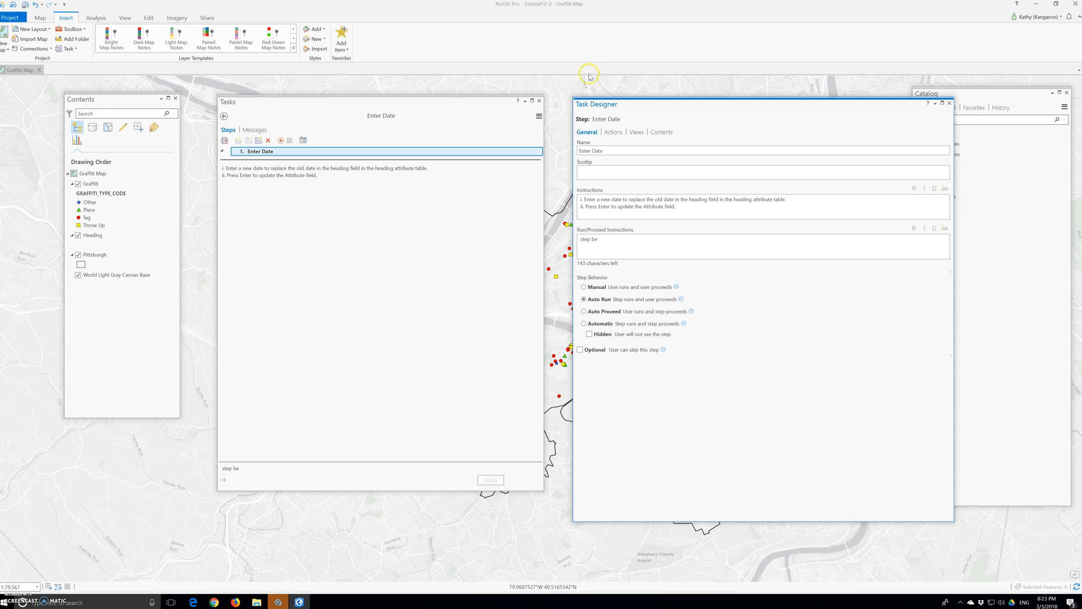
# Record opening the Heading layer's attribute table as the command for the Enter Date step
pyautogui.click(613, 131)
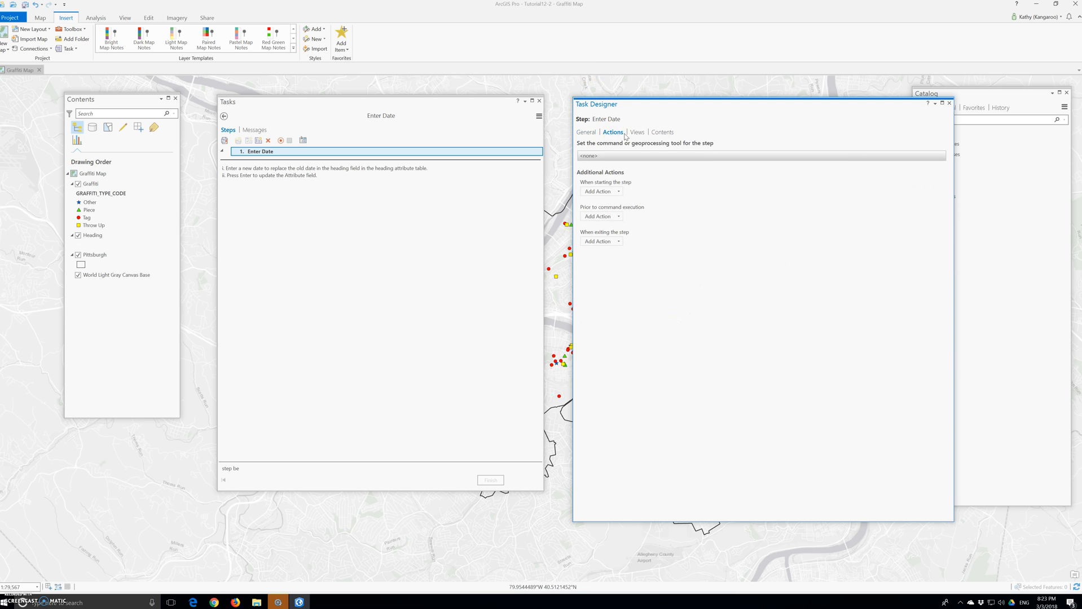
pyautogui.click(916, 165)
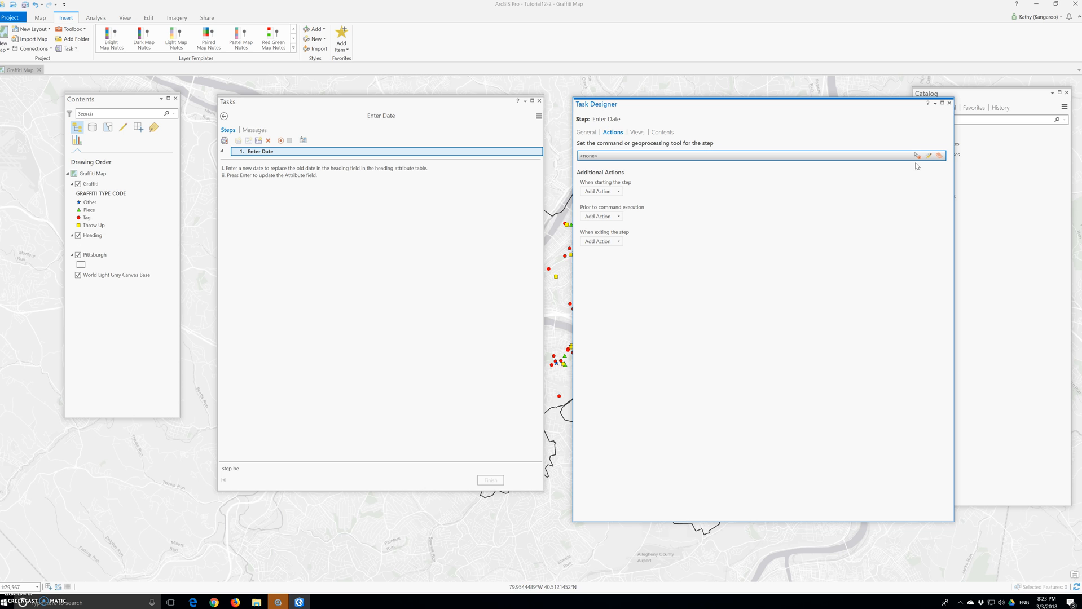
pyautogui.click(918, 157)
pyautogui.moveTo(93, 100); pyautogui.dragTo(52, 93)
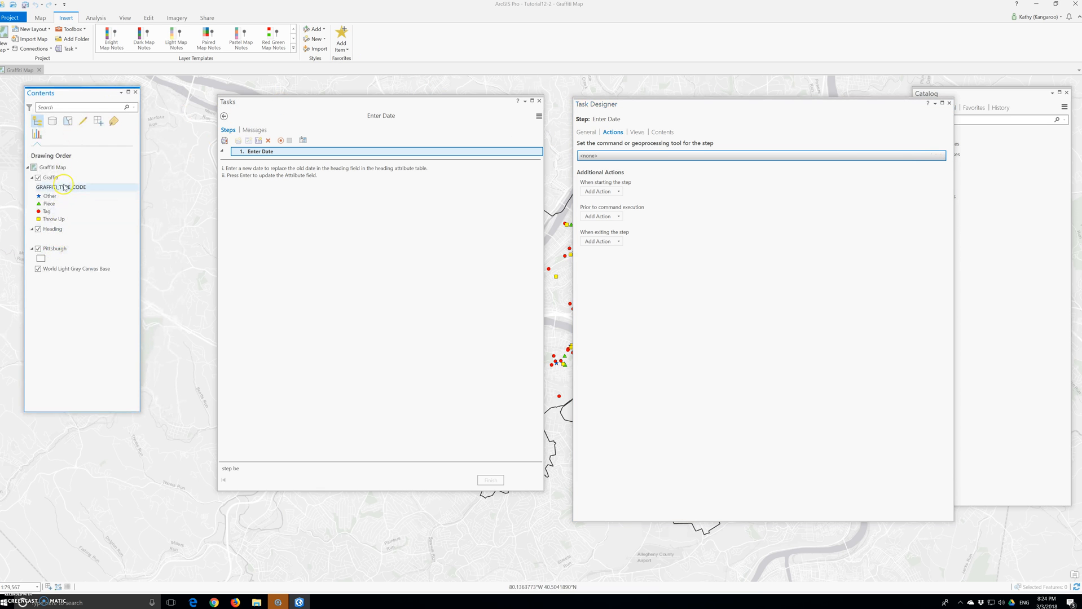
pyautogui.click(54, 230)
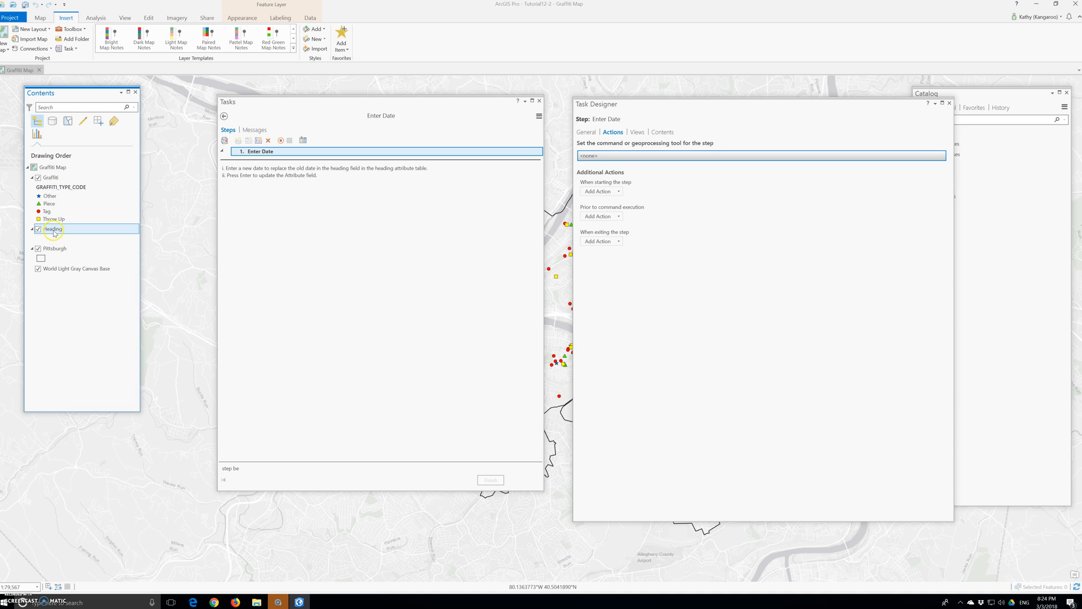
pyautogui.rightClick(54, 231)
pyautogui.click(82, 270)
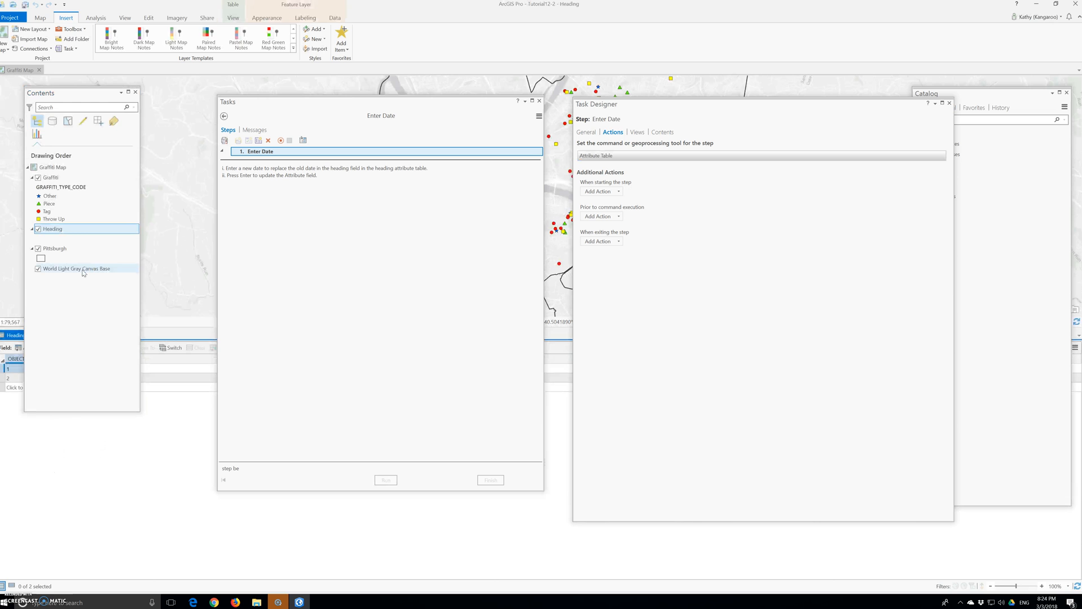
# Shorten the Contents pane to uncover the Heading table and enter "End Date: June 10th, 2016" in the second row's Heading field
pyautogui.click(47, 281)
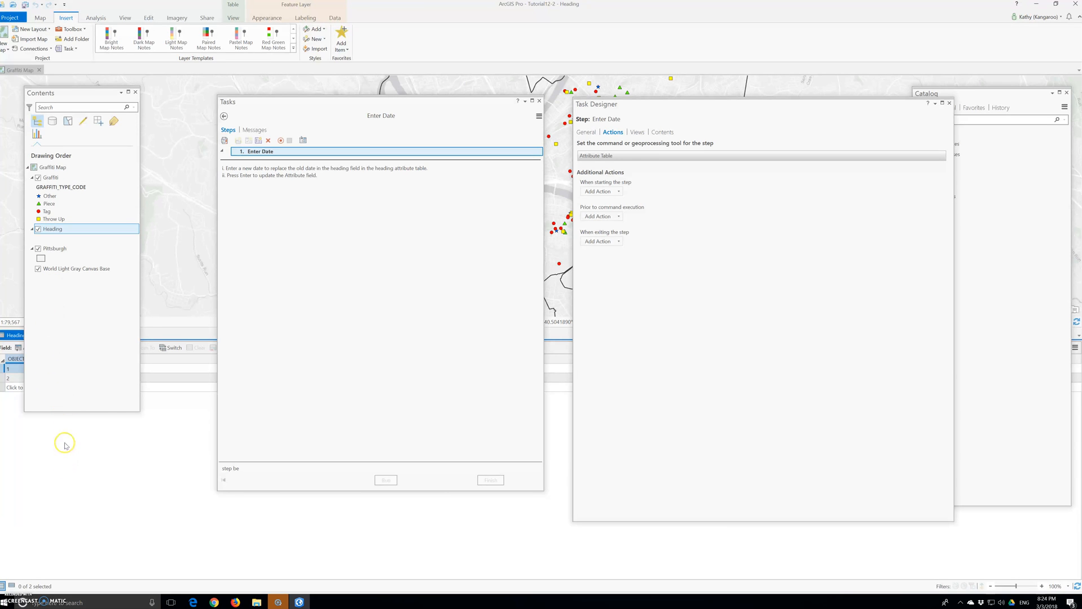
pyautogui.moveTo(69, 411); pyautogui.dragTo(48, 319)
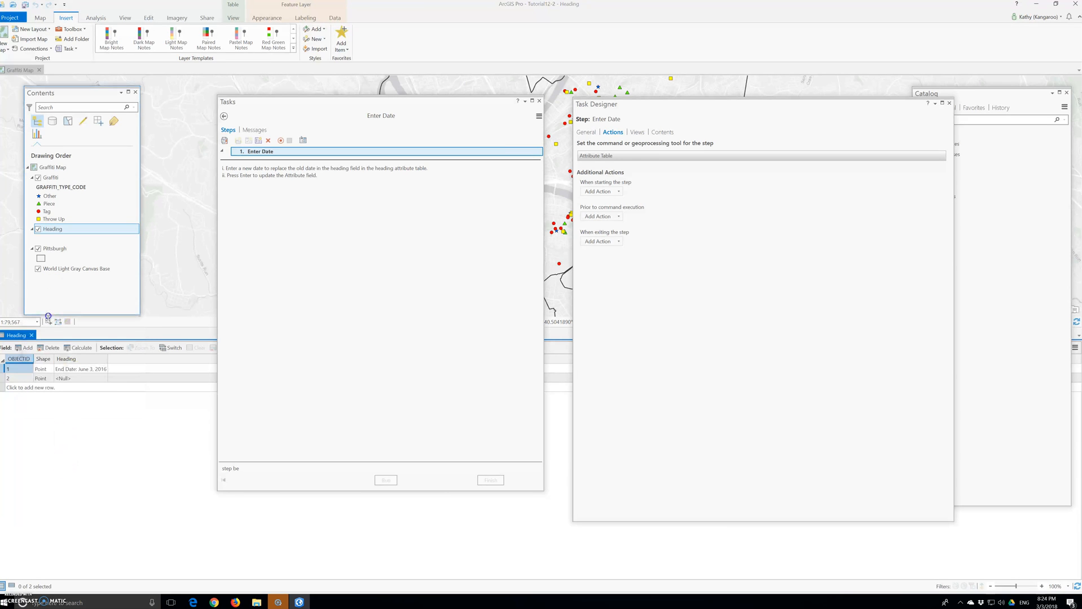
pyautogui.click(66, 381)
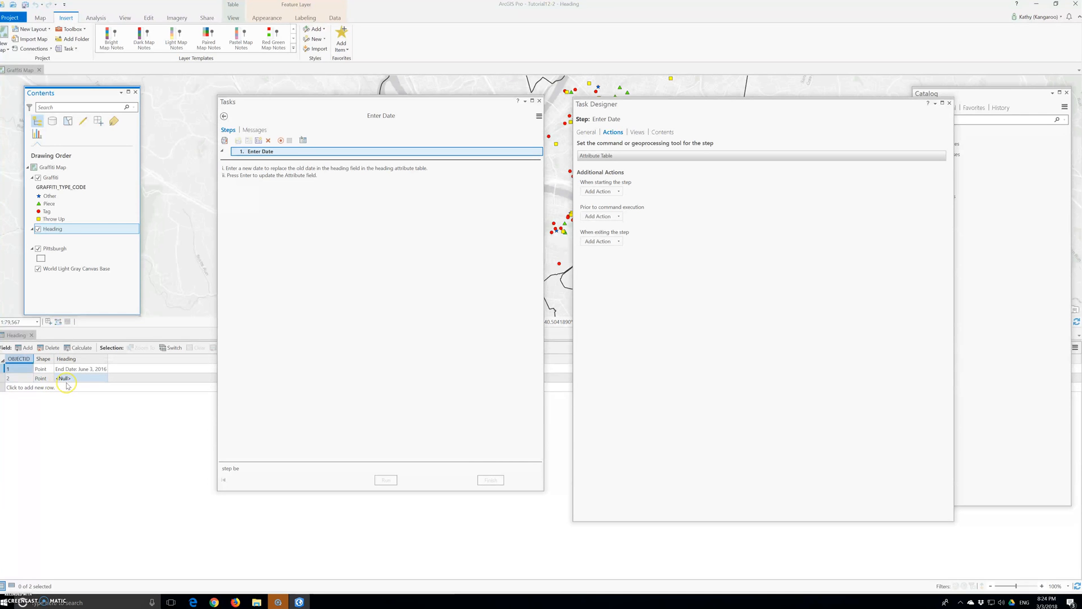
pyautogui.click(66, 384)
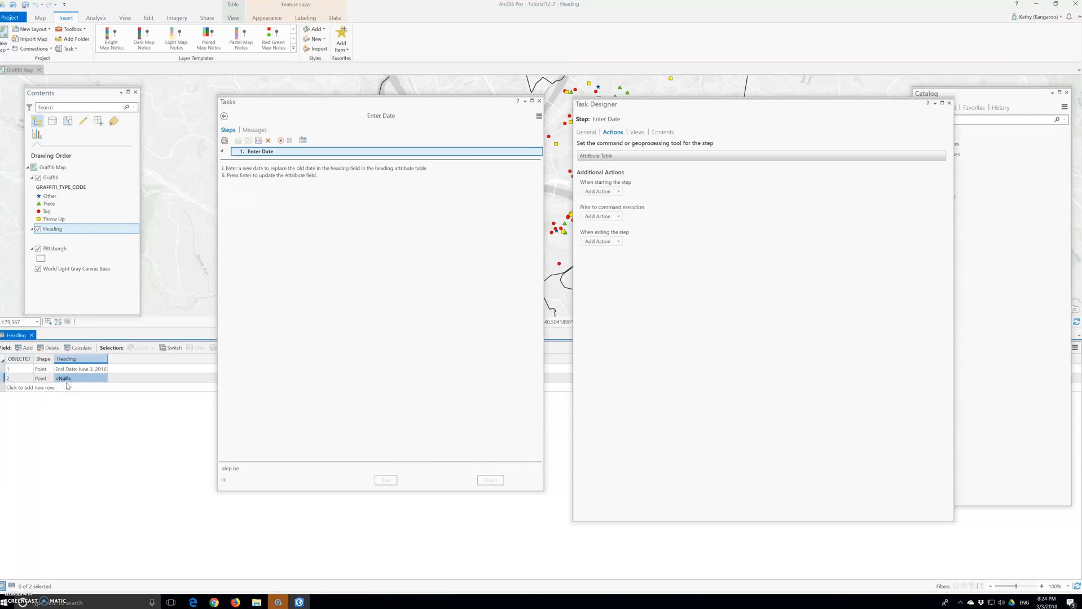
pyautogui.click(71, 383)
pyautogui.write('End Date:')
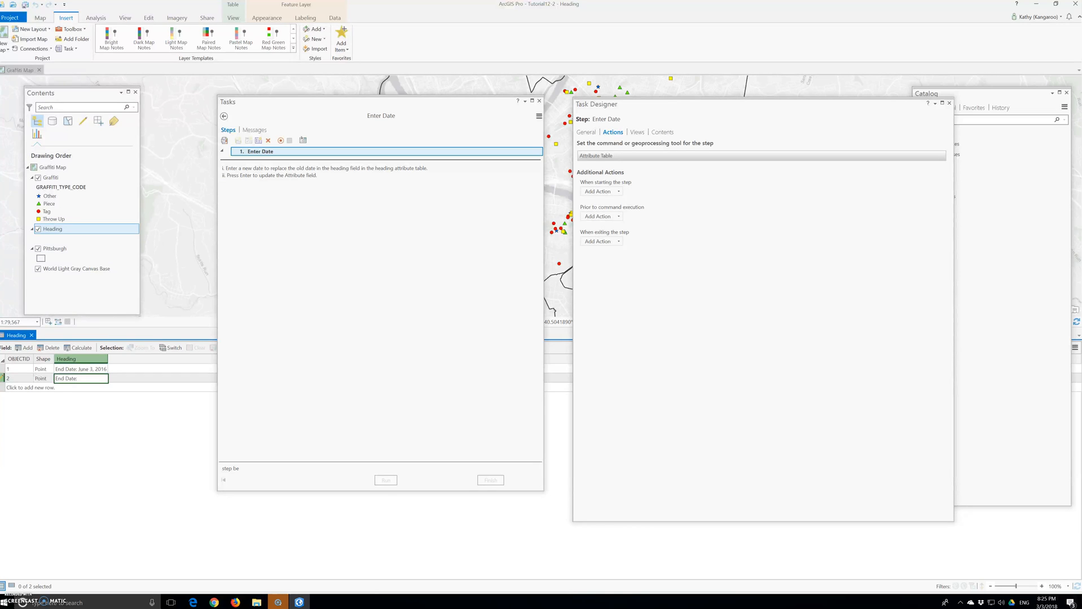
pyautogui.write(' June 10th,m')
pyautogui.press('BackSpace')
pyautogui.write('2016')
pyautogui.press('Return')
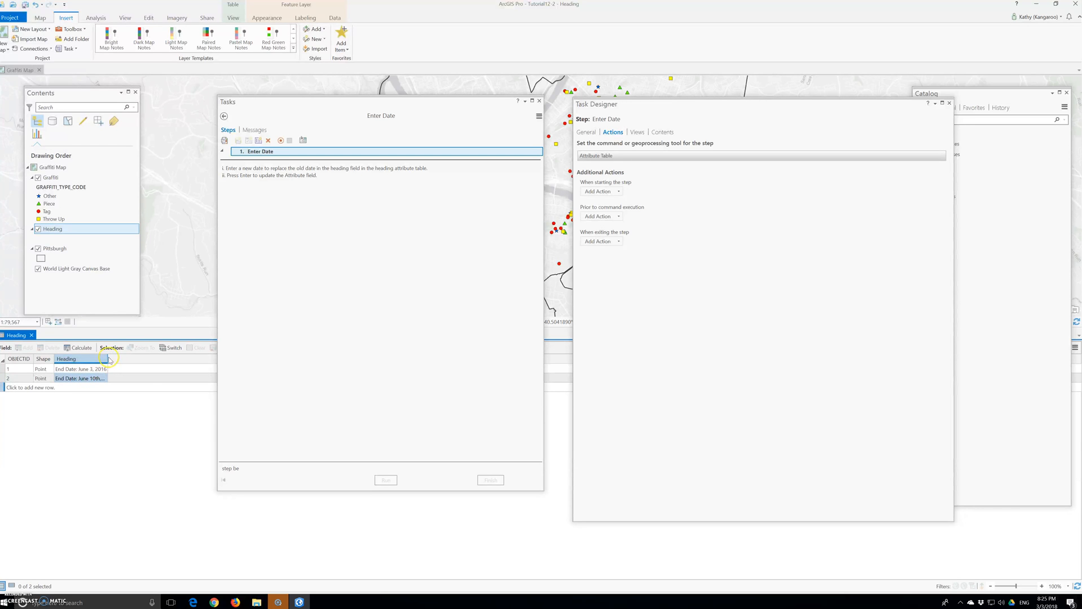
# Widen the Heading column to fit the full date text and finish the entry in the second row
pyautogui.moveTo(107, 358); pyautogui.dragTo(155, 358)
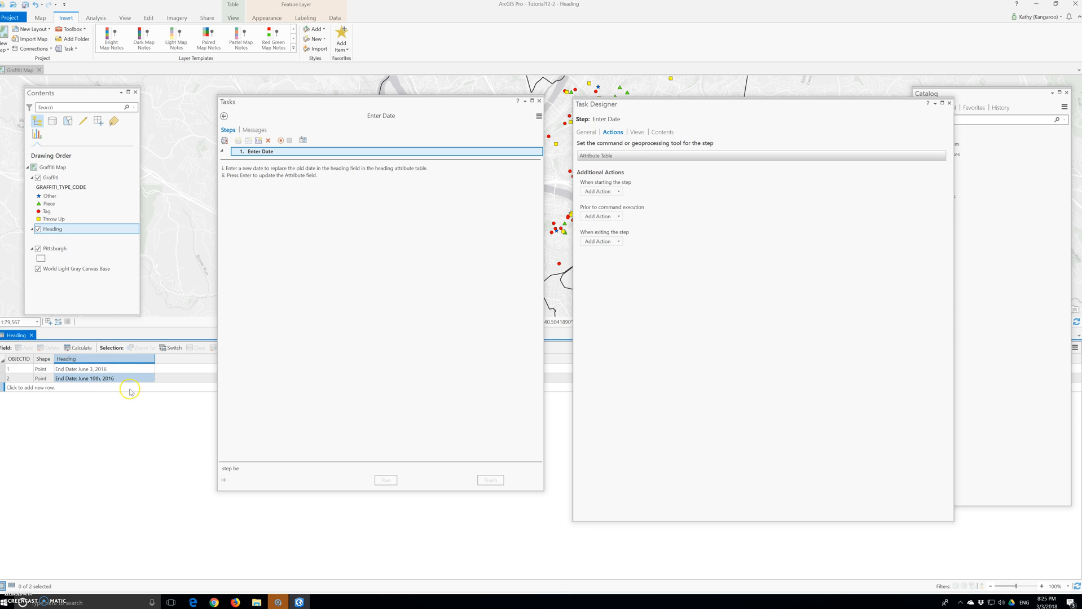
pyautogui.click(100, 380)
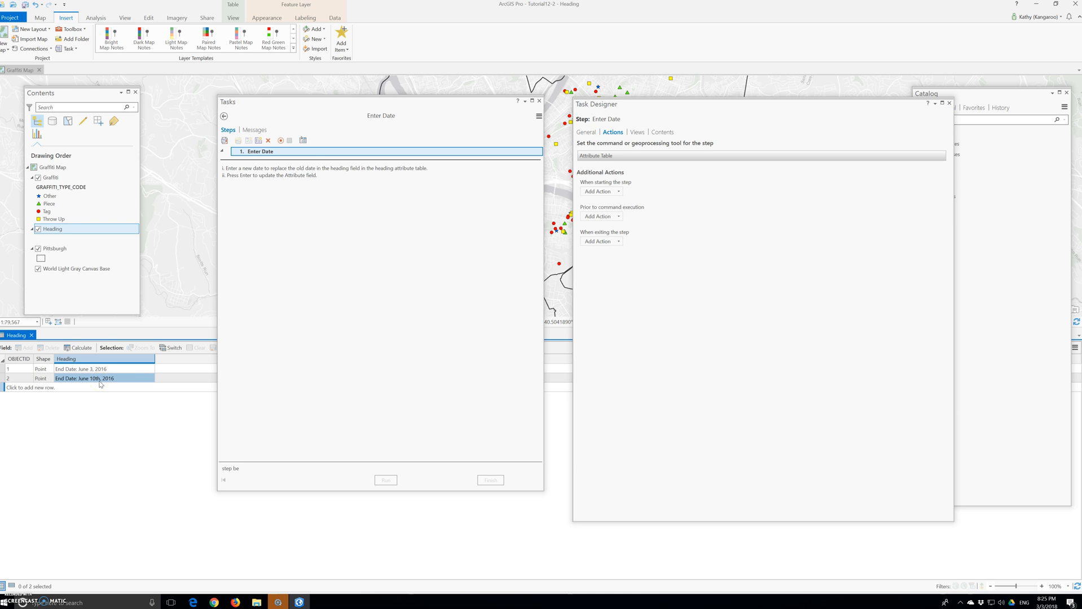
pyautogui.press('Return')
pyautogui.click(290, 140)
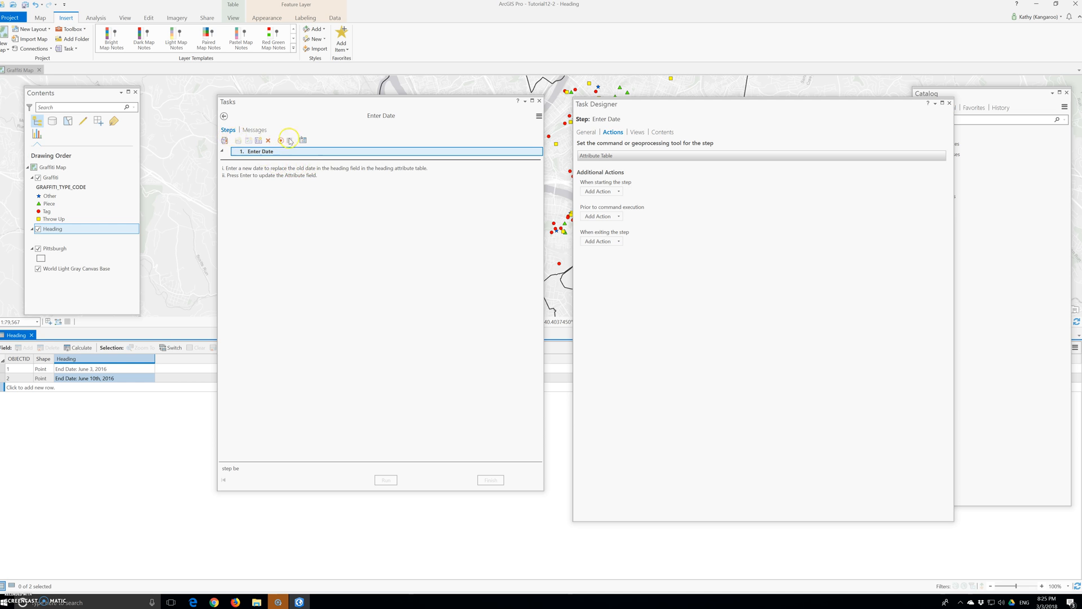
# Open the layer states for the Enter Date step and save all pending table edits
pyautogui.click(636, 133)
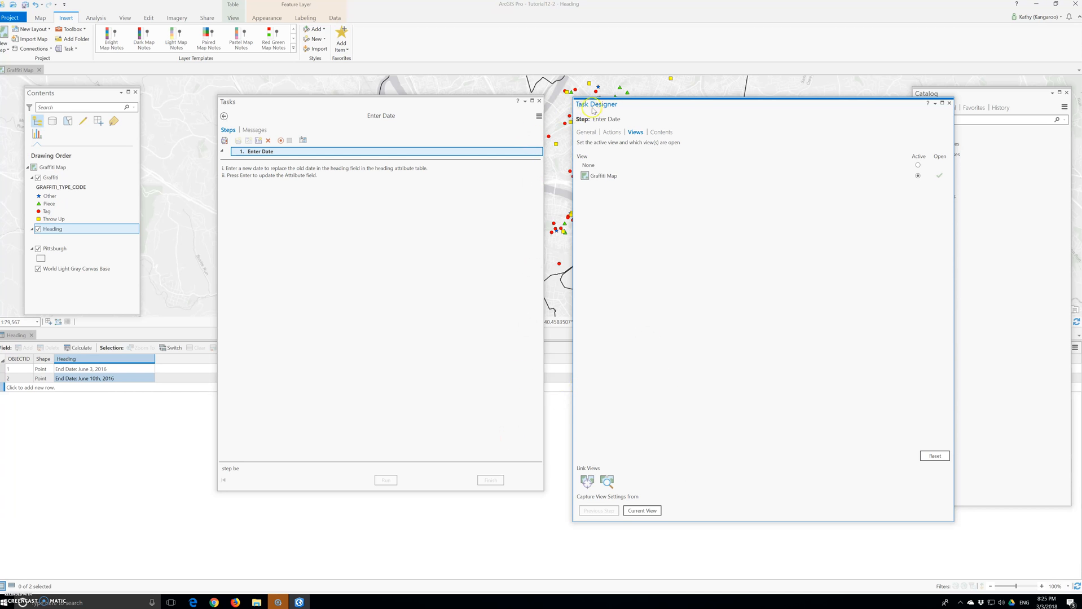
pyautogui.click(662, 133)
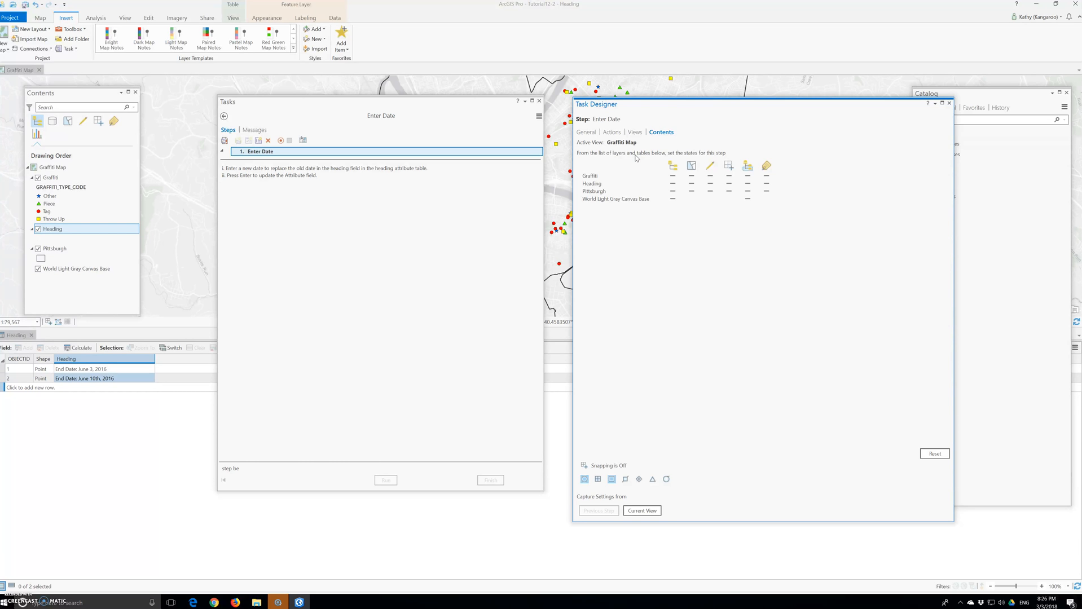
pyautogui.click(761, 180)
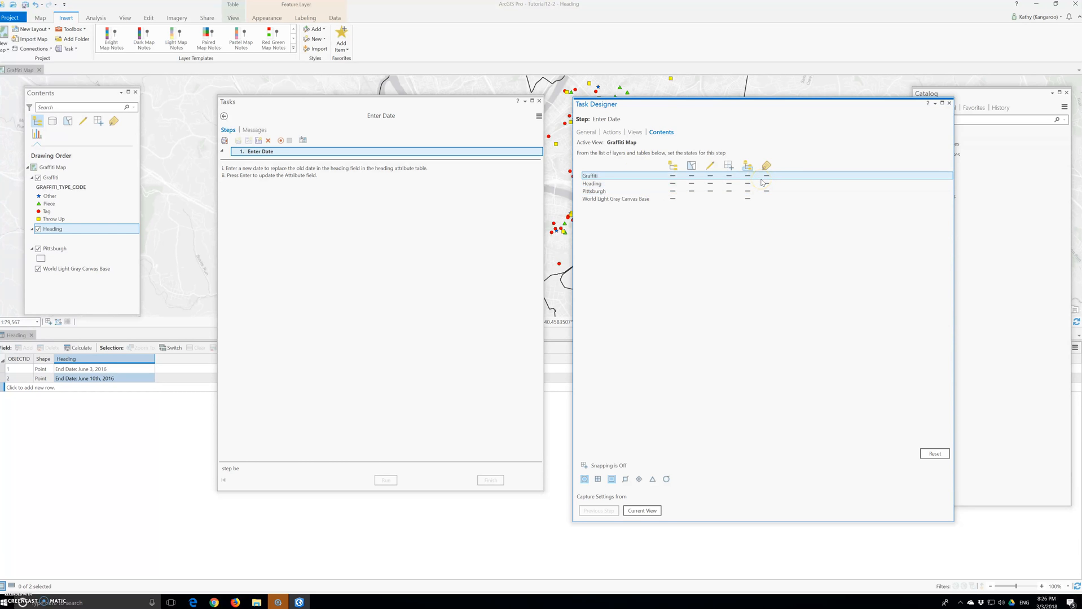
pyautogui.click(750, 178)
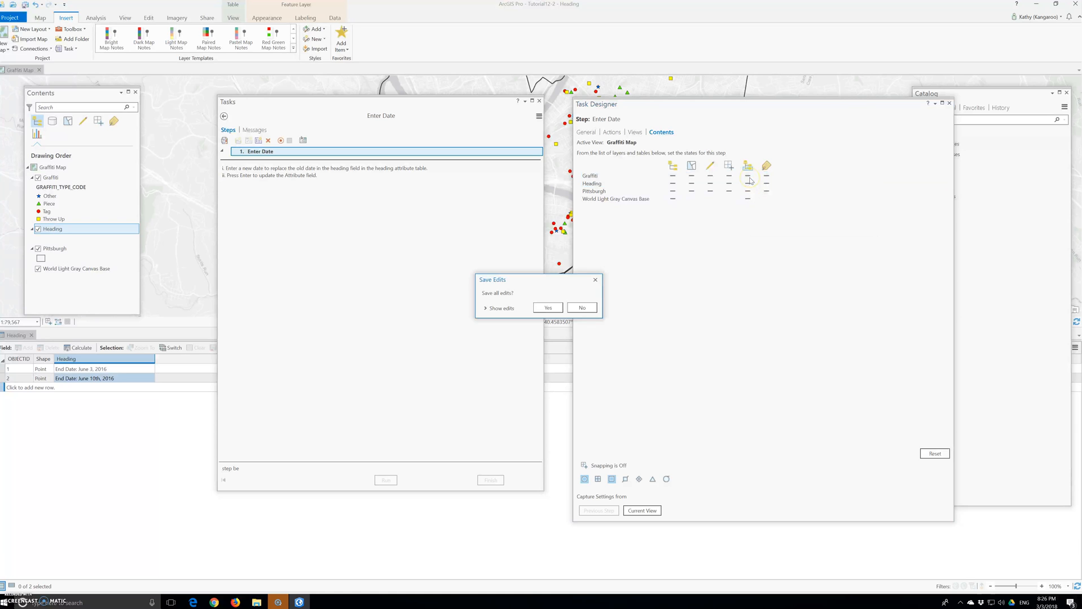
pyautogui.click(548, 308)
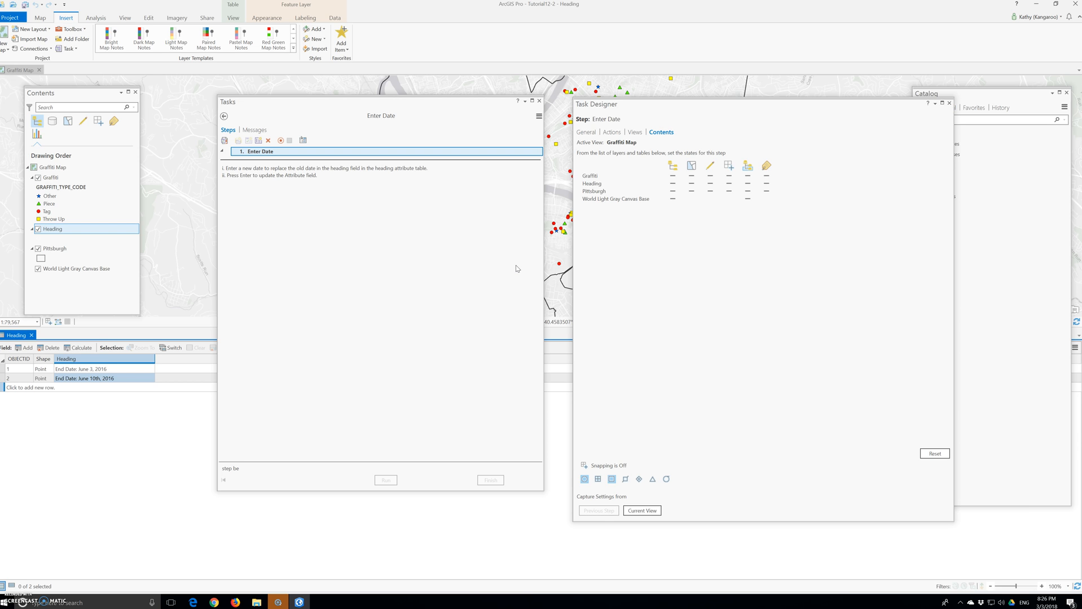
# Turn the fifth layer state on for Heading and off for Graffiti, Pittsburgh and World Light Gray Canvas Base, and save the project
pyautogui.click(748, 186)
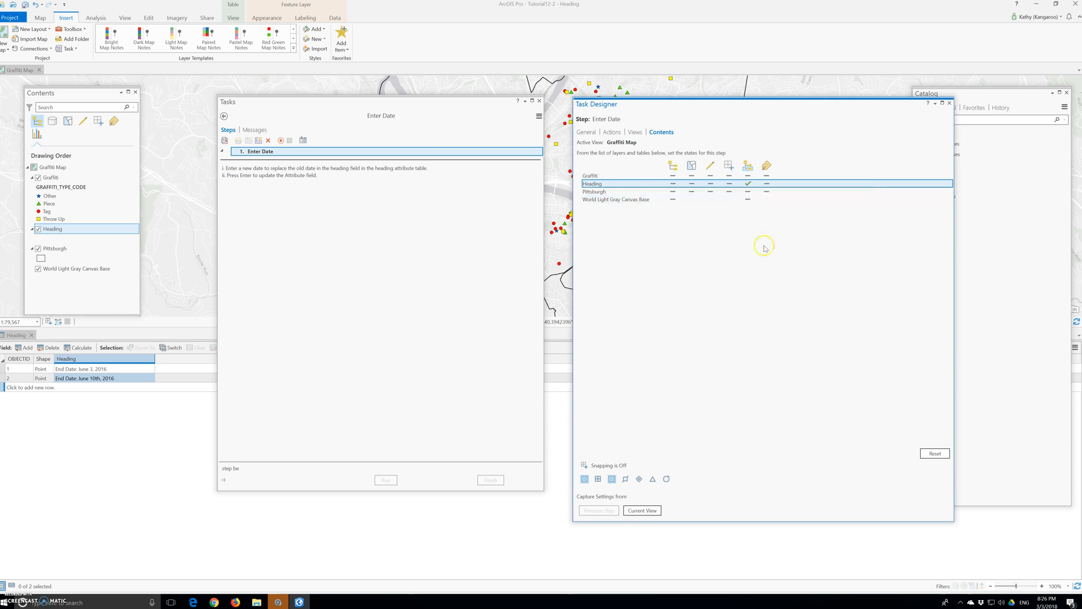
pyautogui.click(748, 176)
pyautogui.click(748, 178)
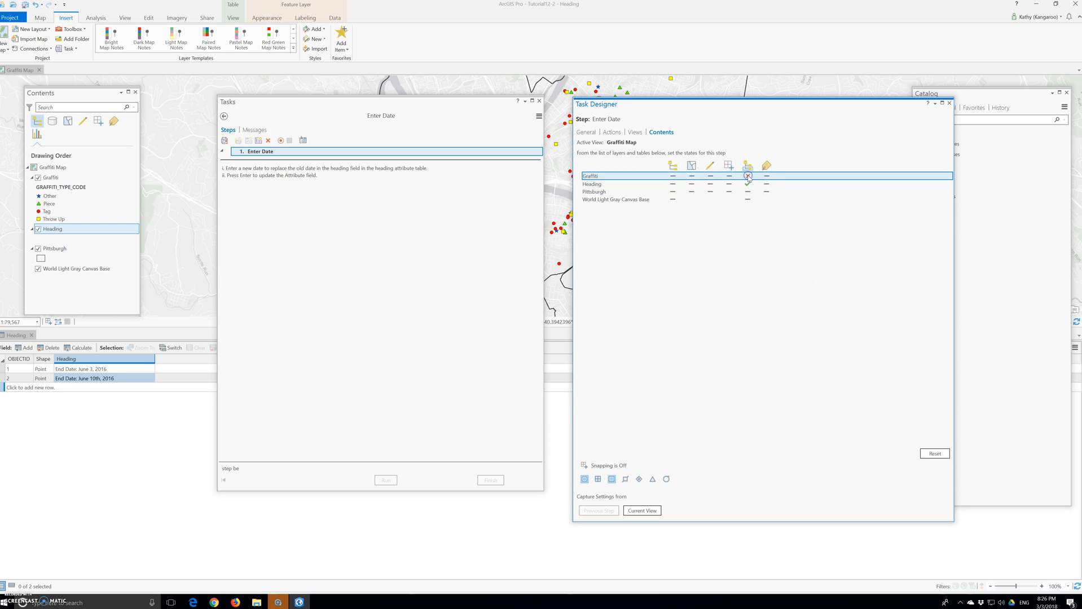
pyautogui.click(748, 191)
pyautogui.click(748, 192)
pyautogui.click(748, 199)
pyautogui.click(747, 199)
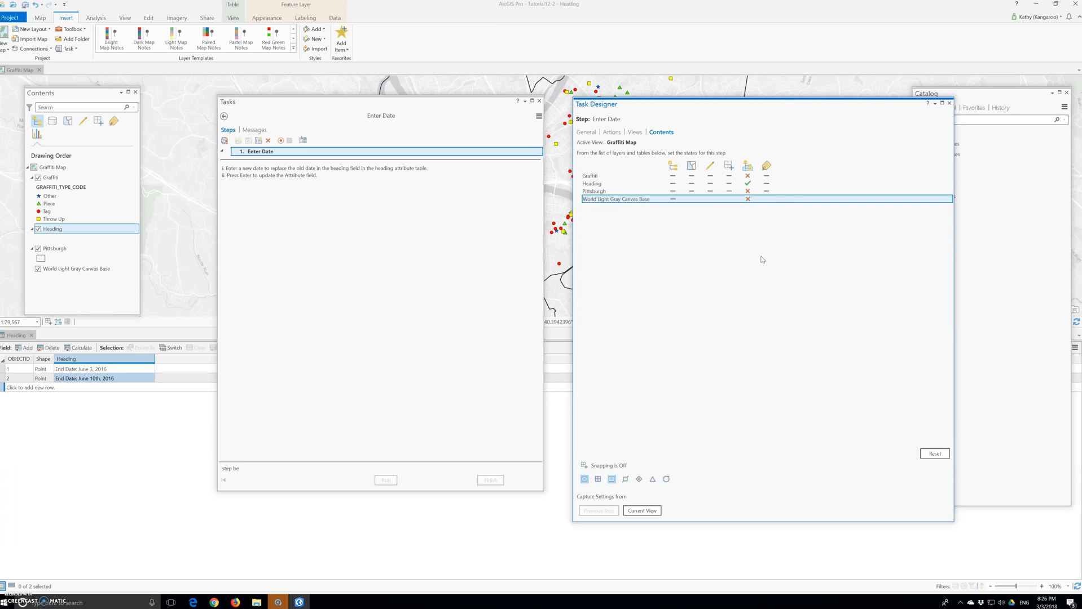
pyautogui.click(12, 18)
pyautogui.click(12, 75)
# Add a step named "Save Edits" with the instructions "Click Yes and close the table" and the Automatic step behavior
pyautogui.click(258, 141)
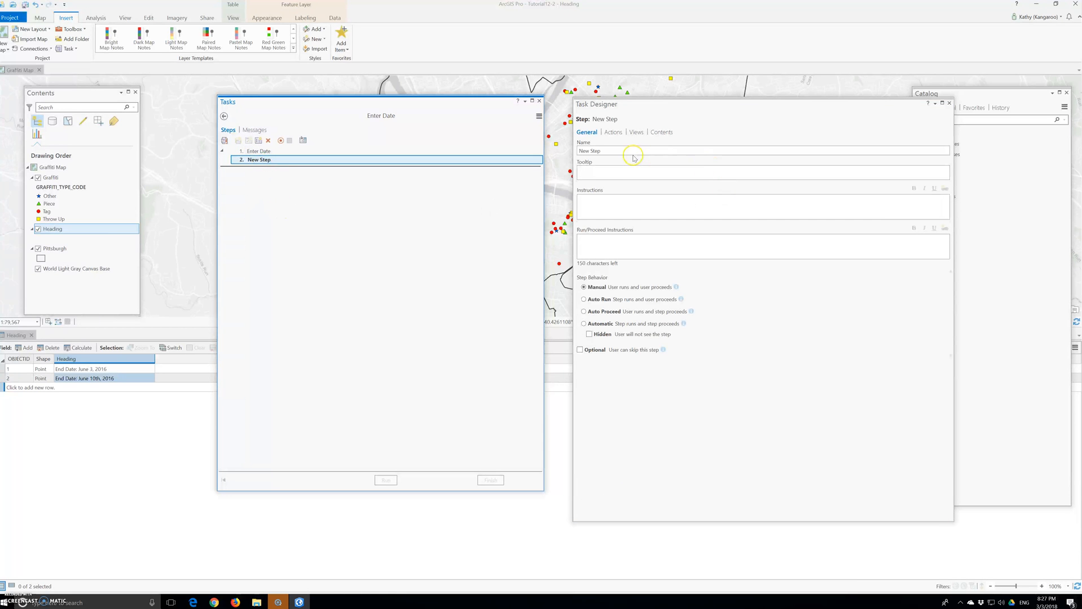
pyautogui.moveTo(609, 150); pyautogui.dragTo(563, 155)
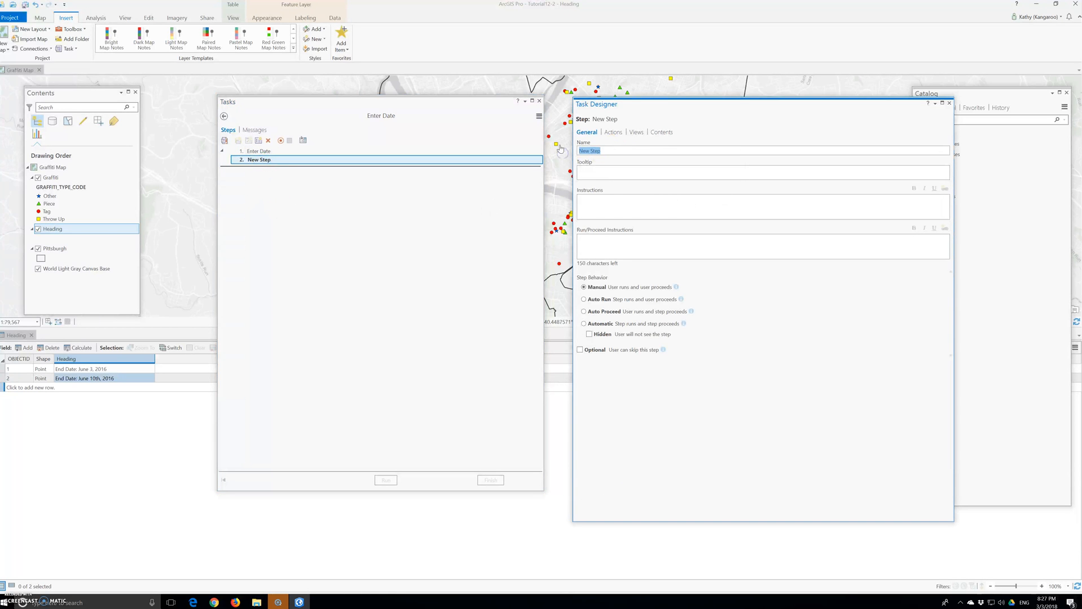
pyautogui.write('Save Edits')
pyautogui.press('Tab')
pyautogui.write('ClickeYes and close the table')
pyautogui.click(584, 324)
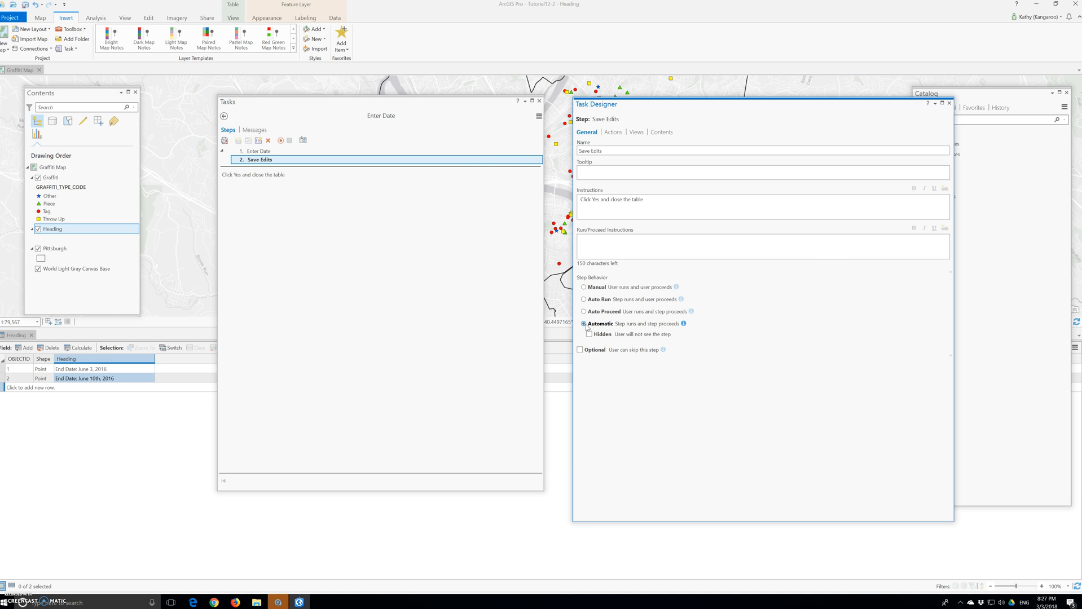
# Try to record the save command for edits as the Save Edits step's command
pyautogui.click(613, 132)
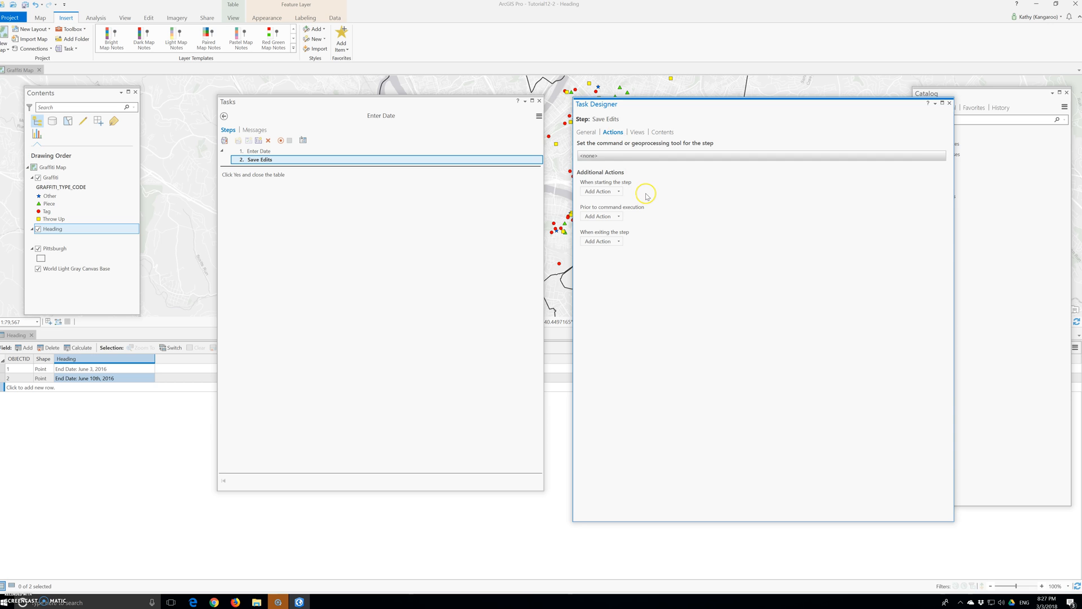
pyautogui.moveTo(892, 156)
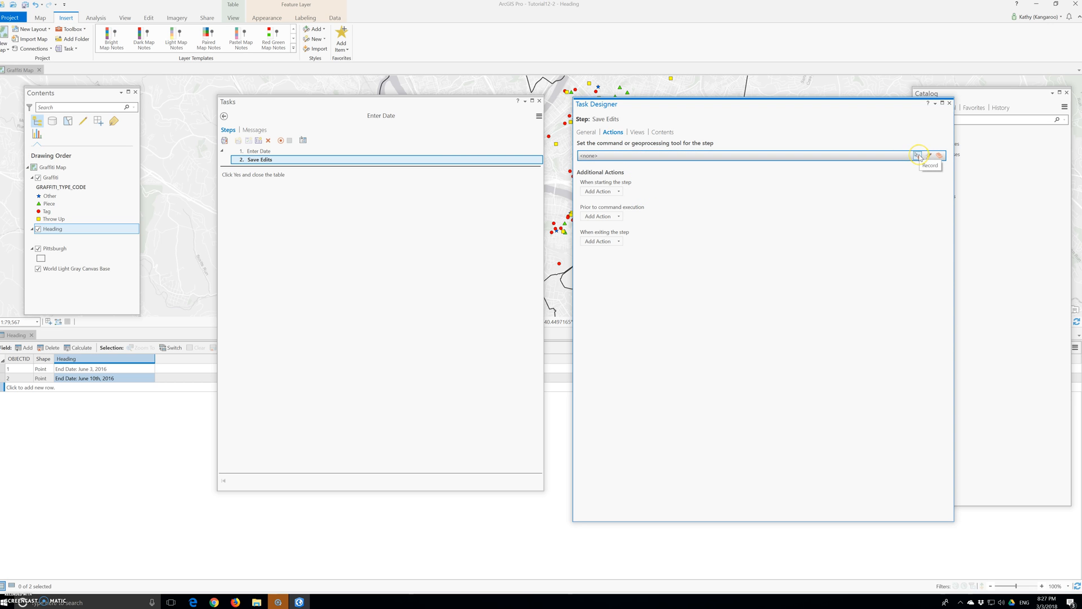
pyautogui.click(918, 156)
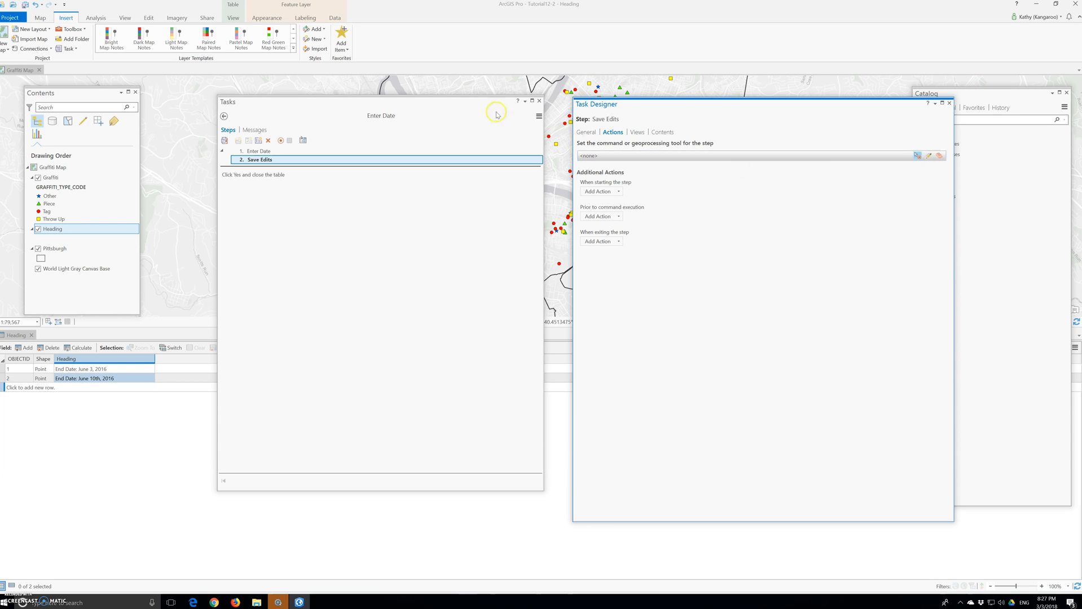
pyautogui.click(152, 15)
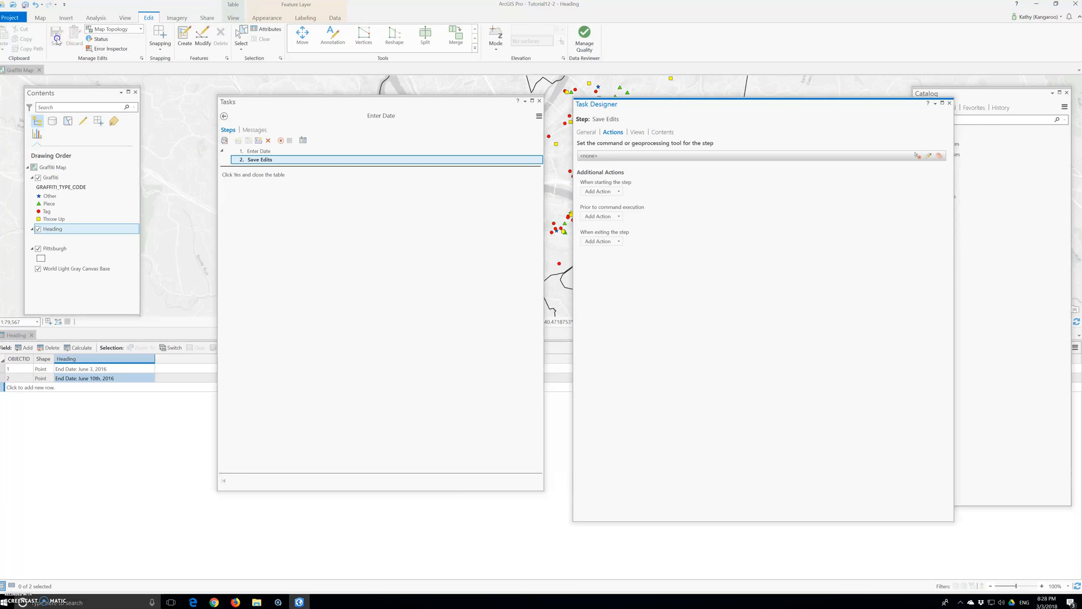
pyautogui.click(636, 133)
pyautogui.click(614, 135)
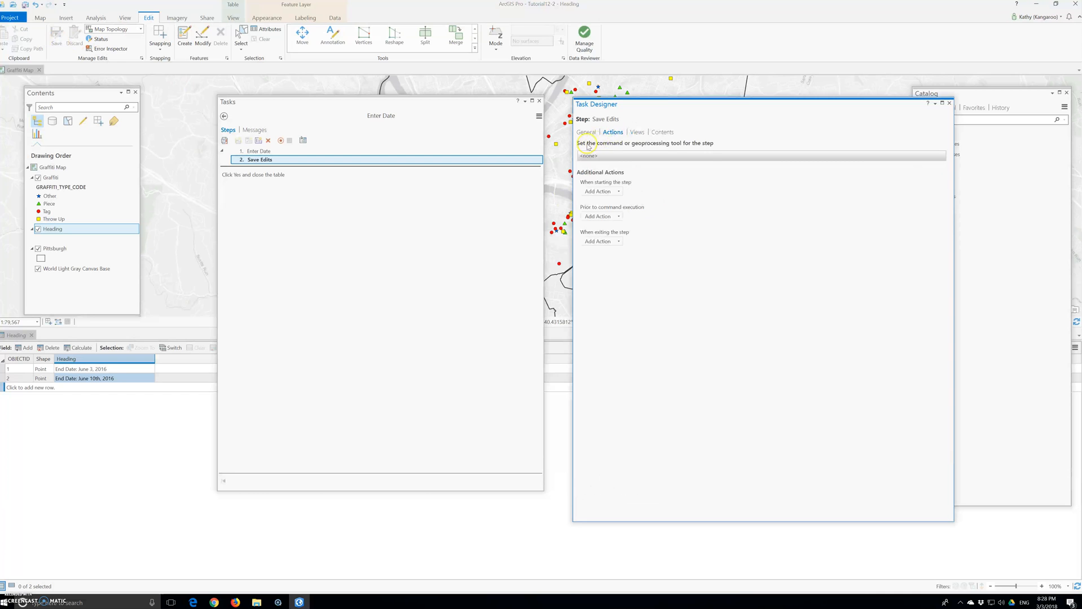
pyautogui.click(585, 134)
pyautogui.click(612, 132)
# Close the Heading table, record reopening it as the Save Edits step's command, and save the project
pyautogui.click(31, 335)
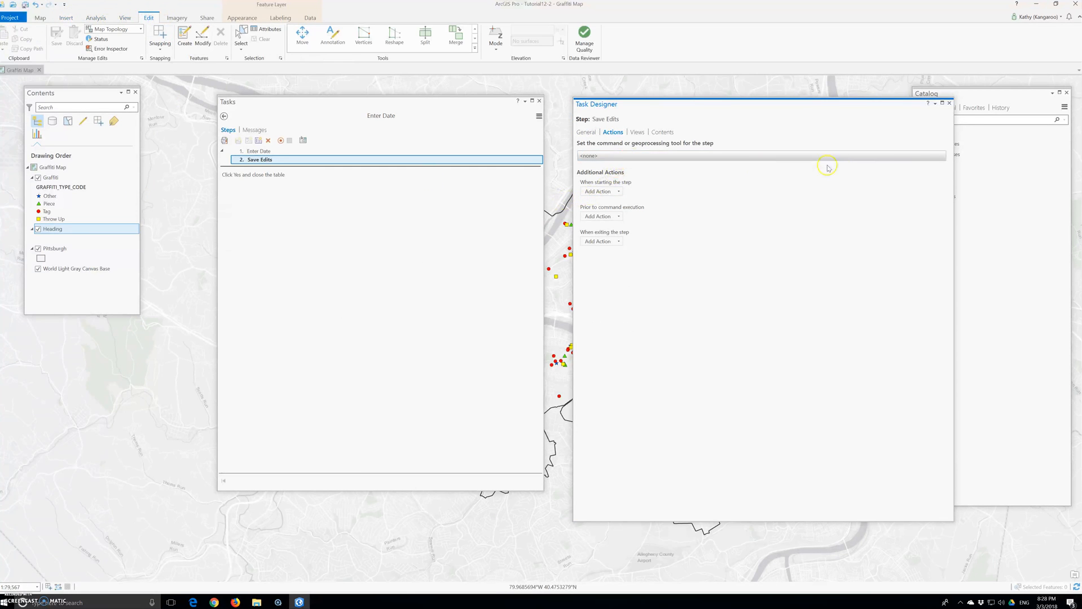
pyautogui.click(917, 157)
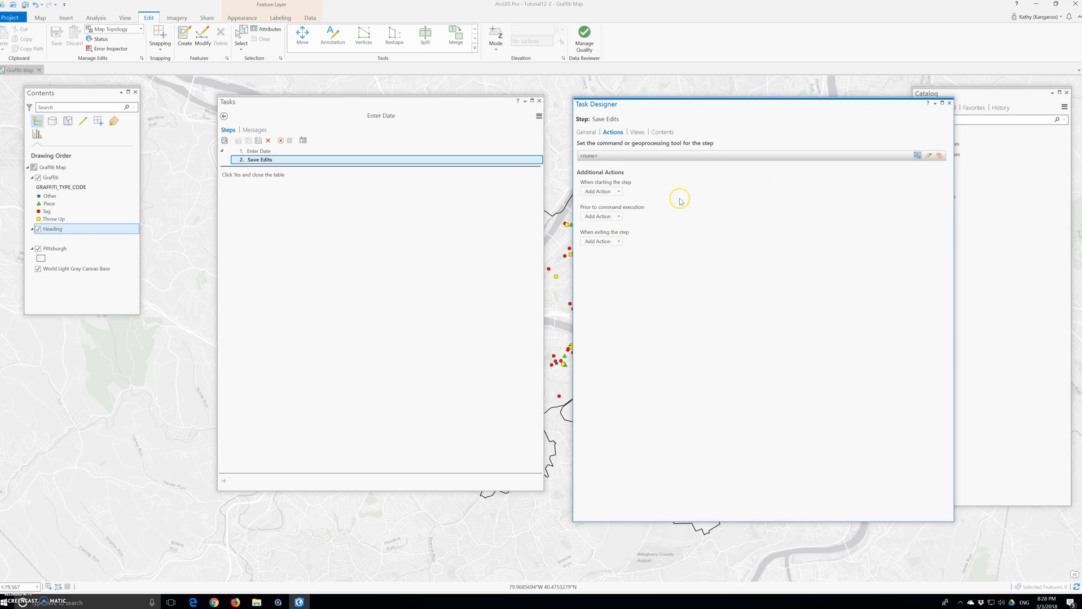
pyautogui.rightClick(55, 231)
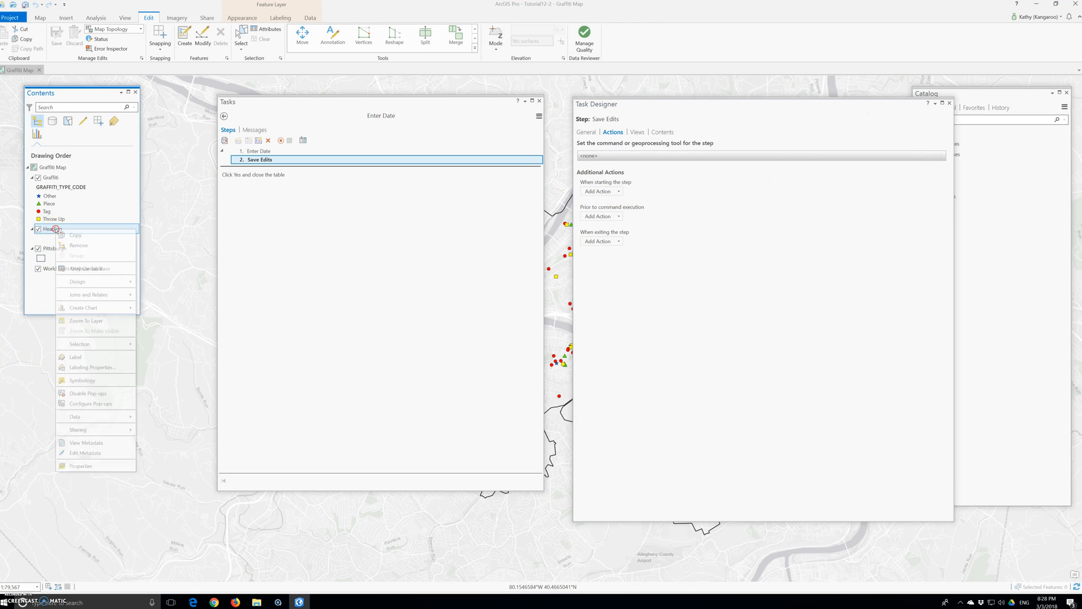
pyautogui.click(82, 270)
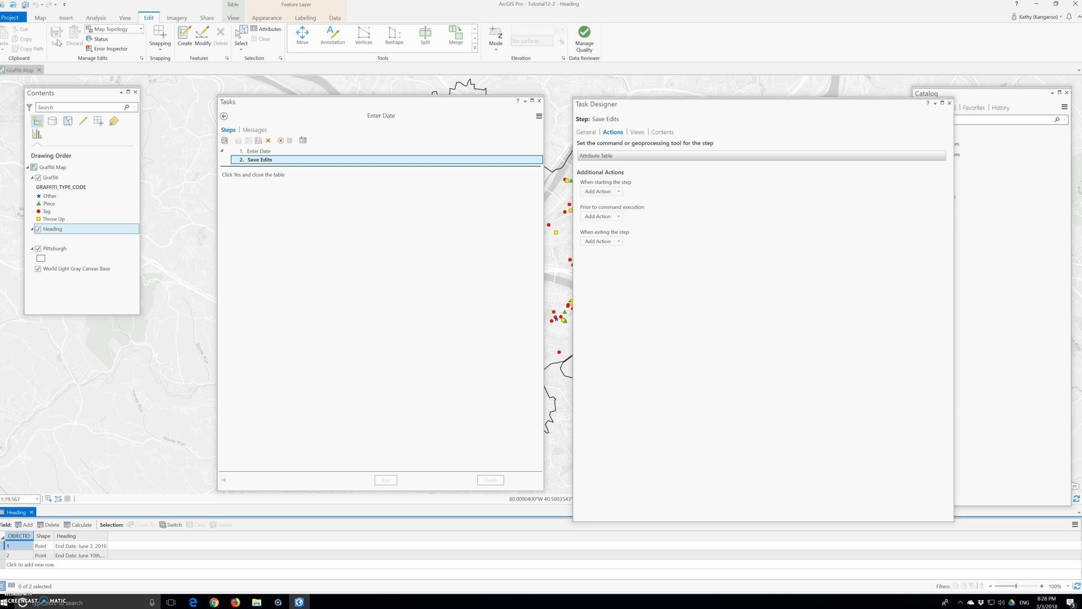
pyautogui.click(13, 19)
pyautogui.click(12, 71)
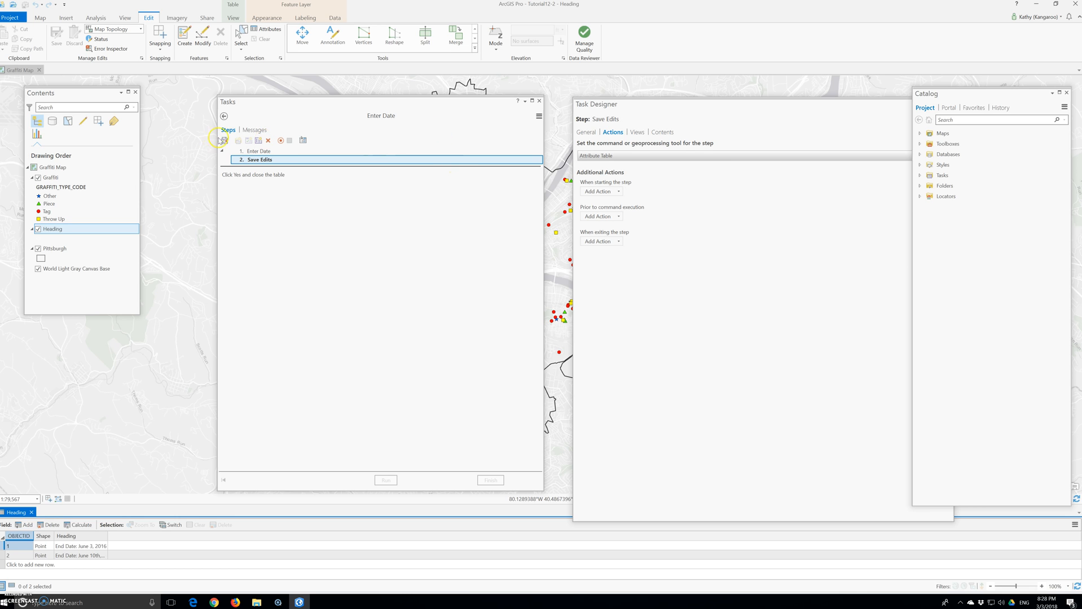
# Add a new blank step after Save Edits in the Enter Date task and exit the task designer
pyautogui.click(259, 144)
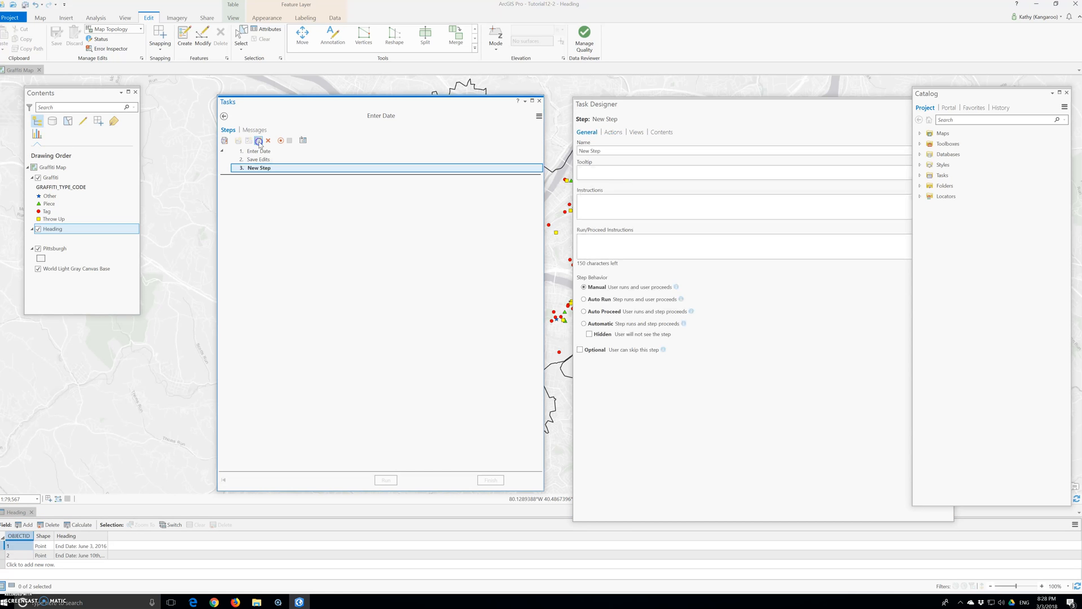
pyautogui.click(394, 166)
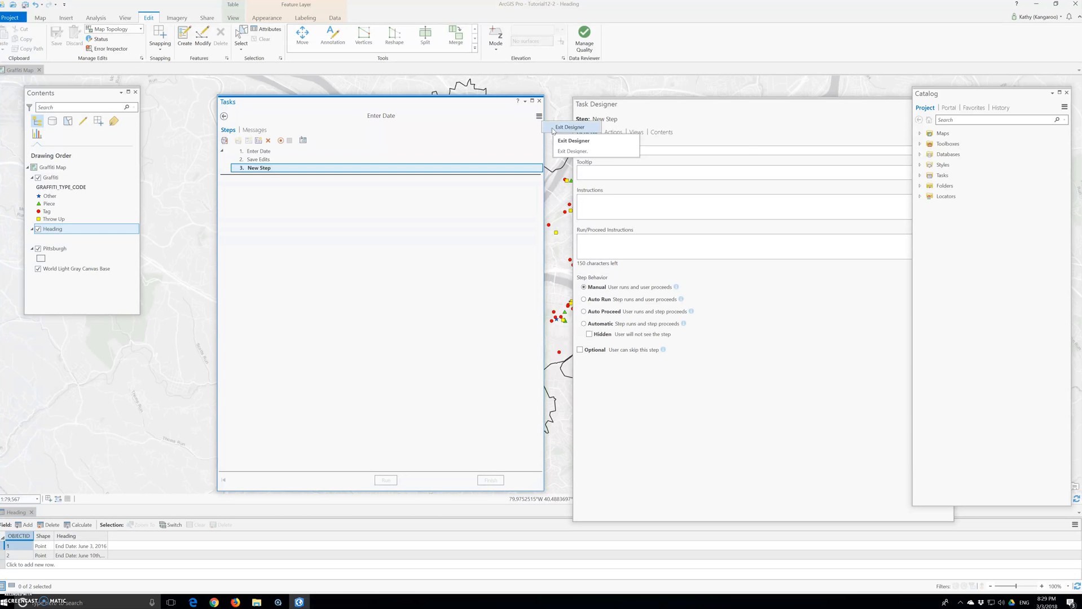
pyautogui.click(553, 129)
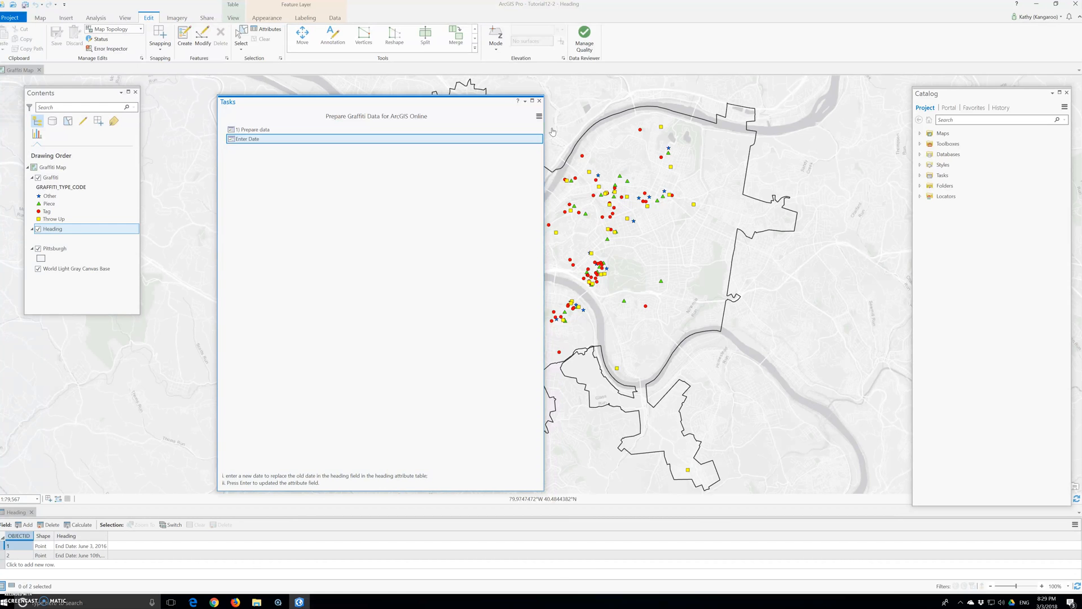
# Check the descriptions of the two tasks in the task item and open the "1) Prepare data" task for editing in the designer
pyautogui.click(253, 130)
pyautogui.click(256, 139)
pyautogui.doubleClick(247, 143)
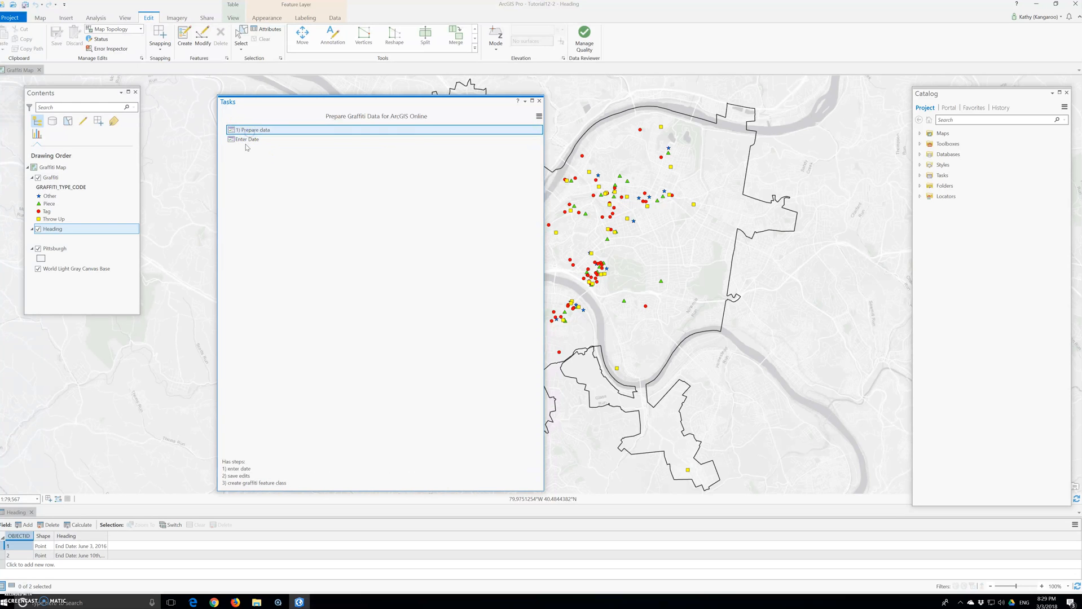
pyautogui.click(252, 130)
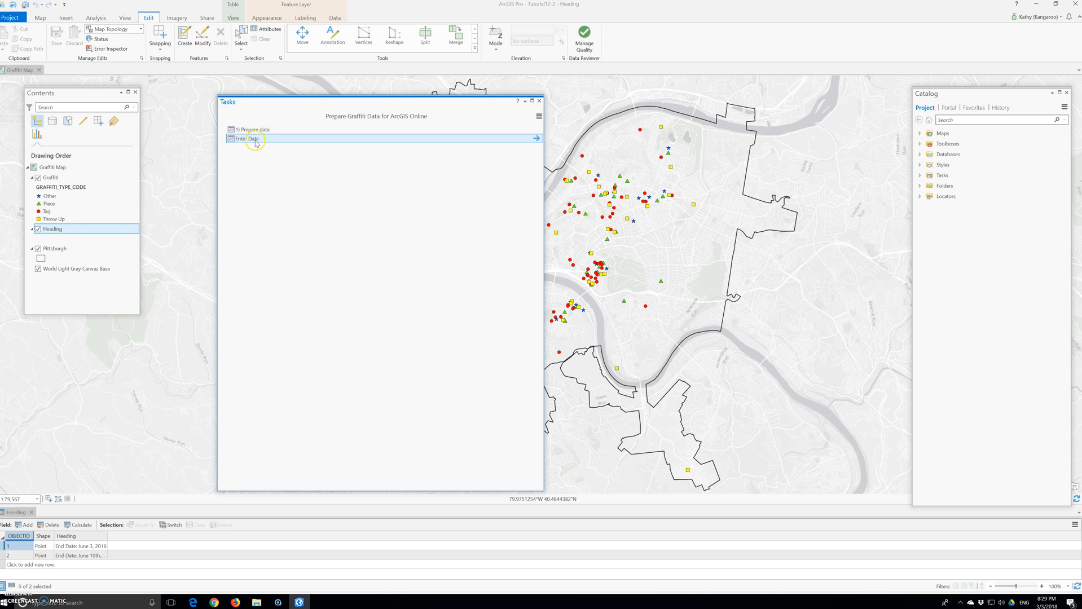
pyautogui.click(256, 131)
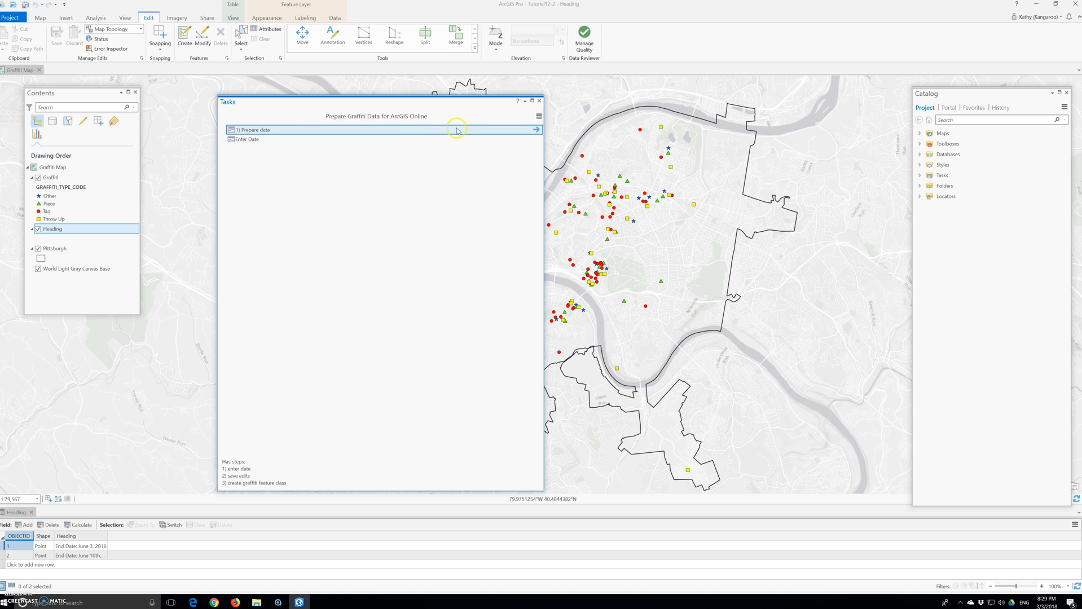
pyautogui.click(536, 130)
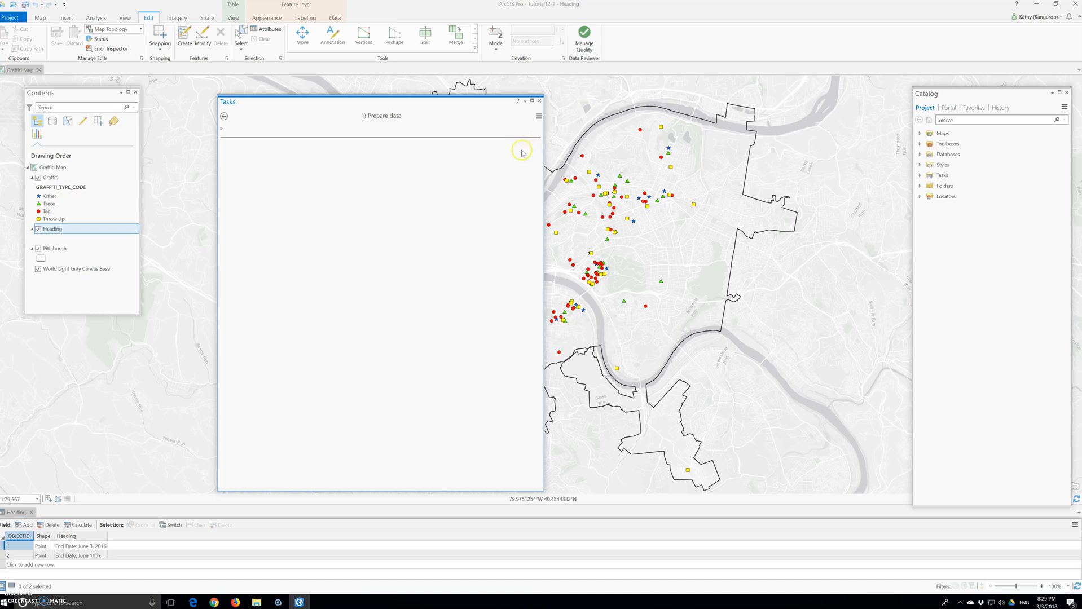
pyautogui.click(539, 117)
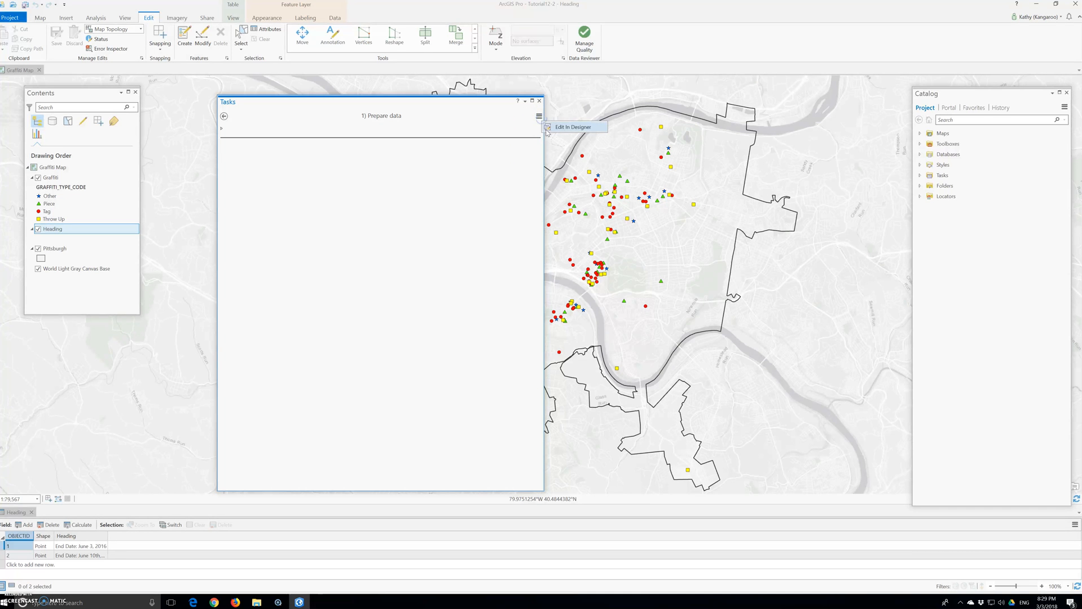
pyautogui.click(571, 127)
pyautogui.click(540, 323)
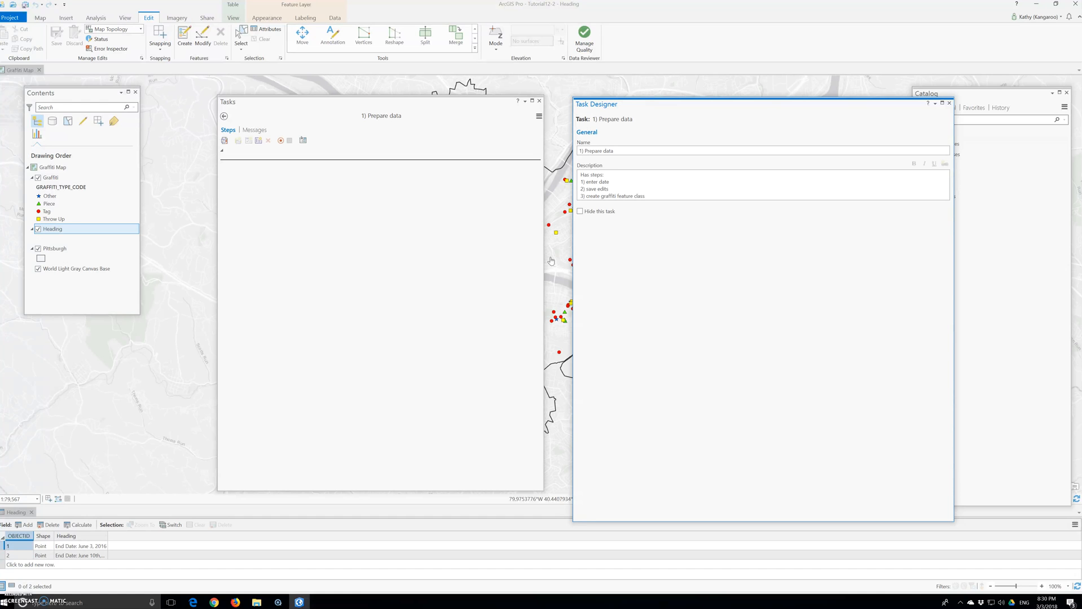
pyautogui.click(530, 253)
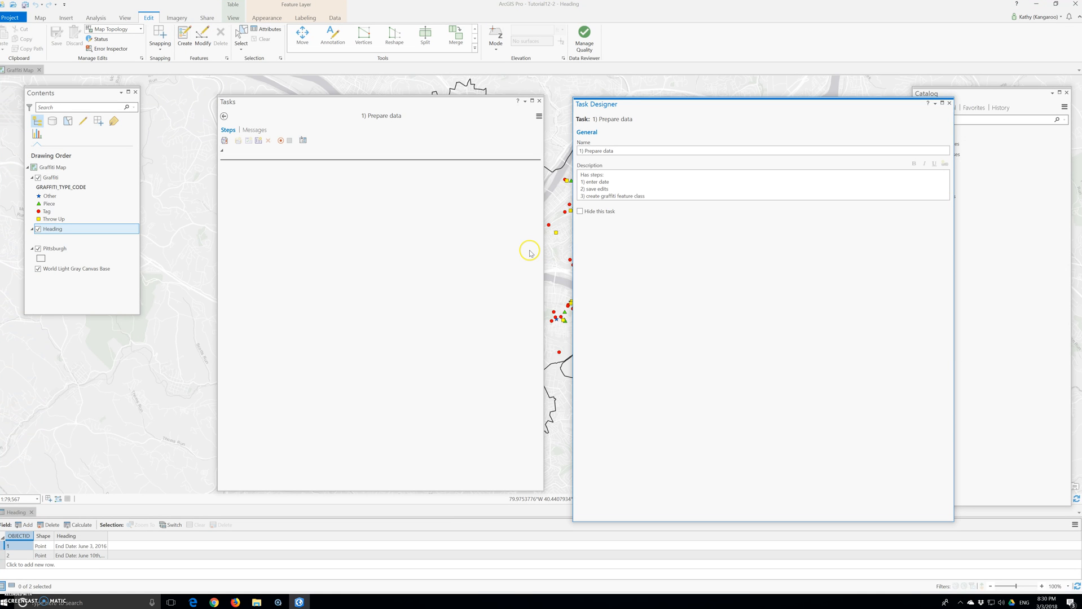